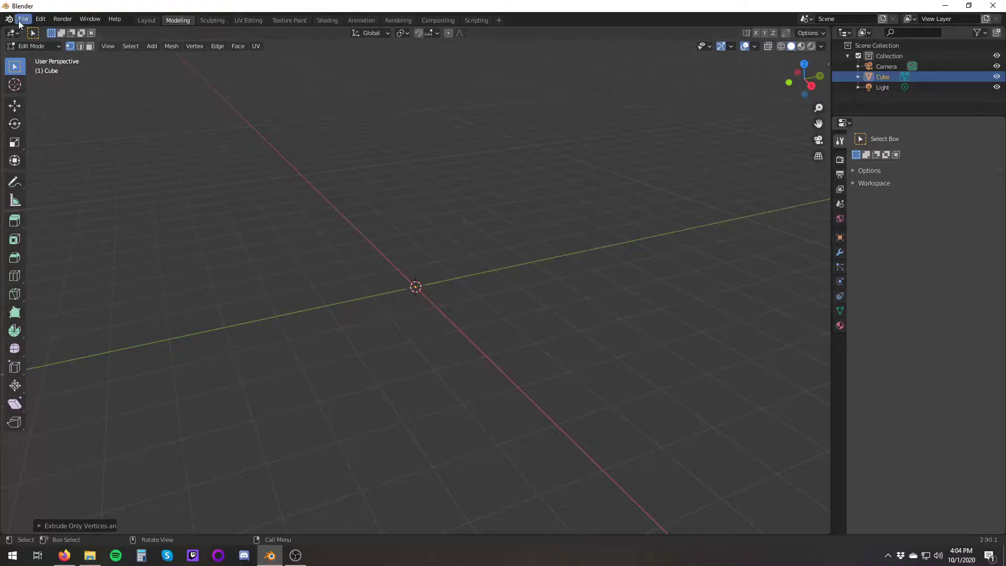
Add a cylinder mesh to the scene and switch to face select mode
key(shift+a)
click(78, 99)
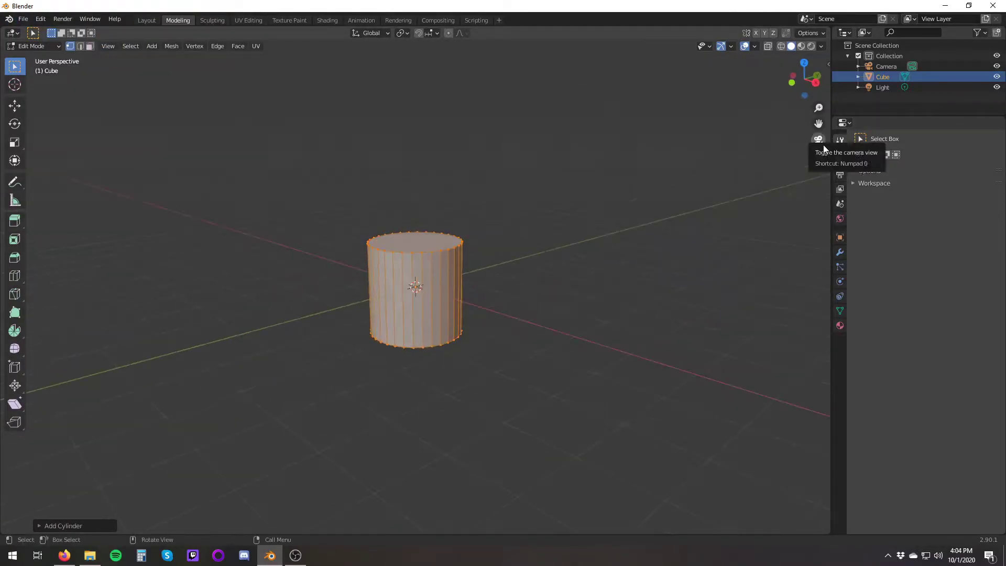
mouse_move(823, 149)
middle_down()
mouse_move(548, 225)
mouse_move(842, 209)
middle_up()
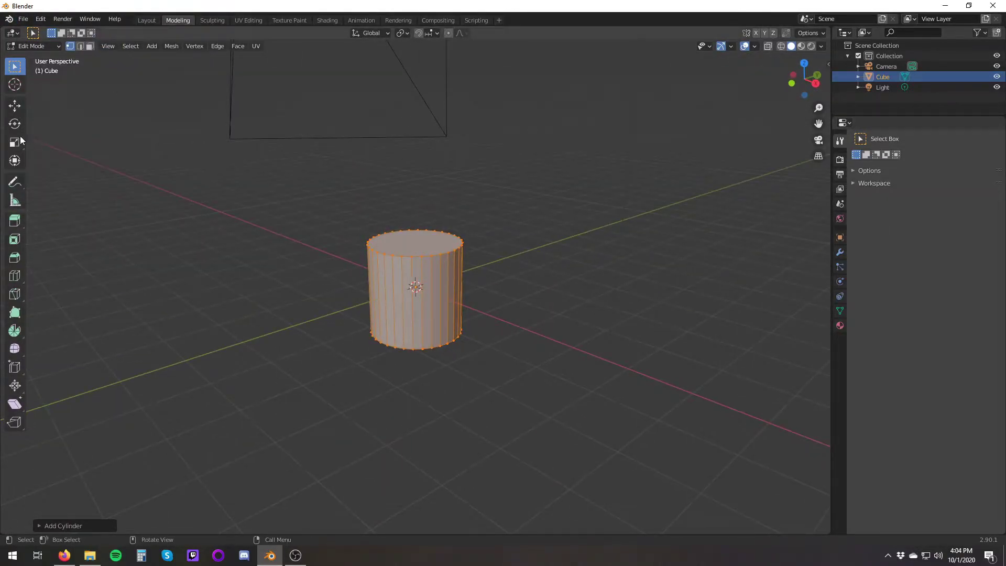
click(90, 46)
scroll(414, 288, up, 3)
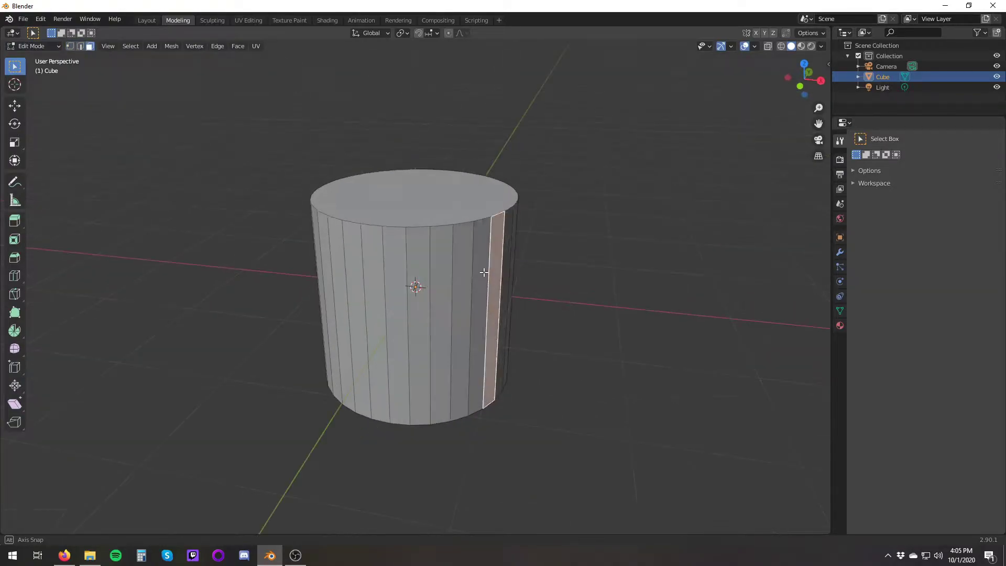
Select the cylinder's top face and look through the vertex and edge menus
click(419, 196)
key(shift+a)
click(171, 46)
click(195, 46)
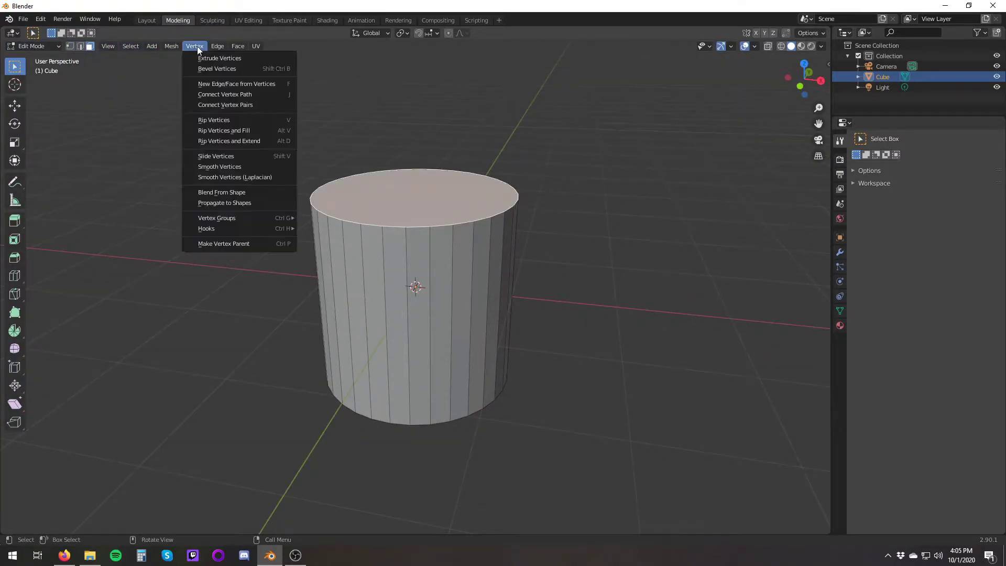
middle_drag(197, 158, 139, 49)
click(217, 46)
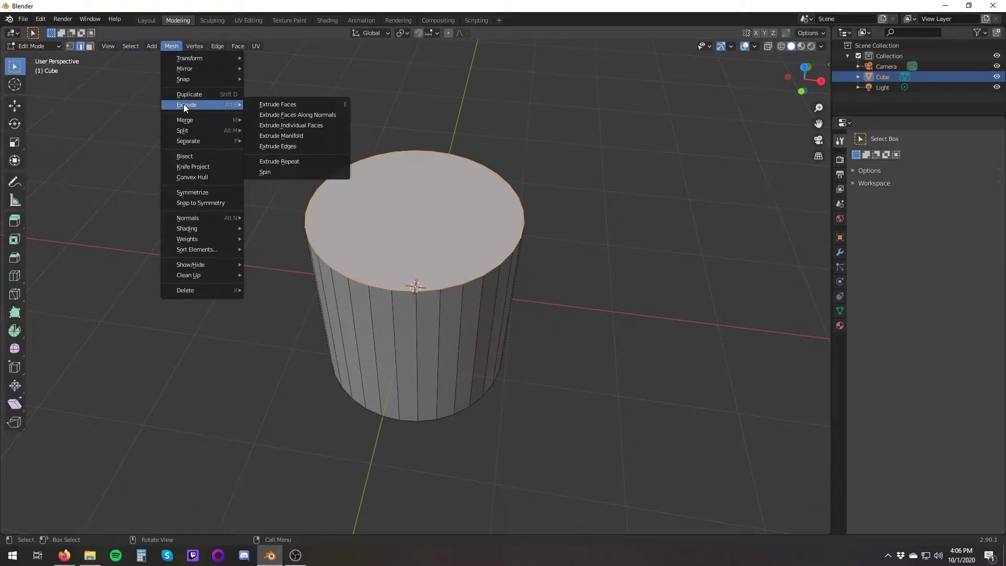
Look up a web article on selecting vertices, edges and faces
middle_drag(367, 157, 260, 43)
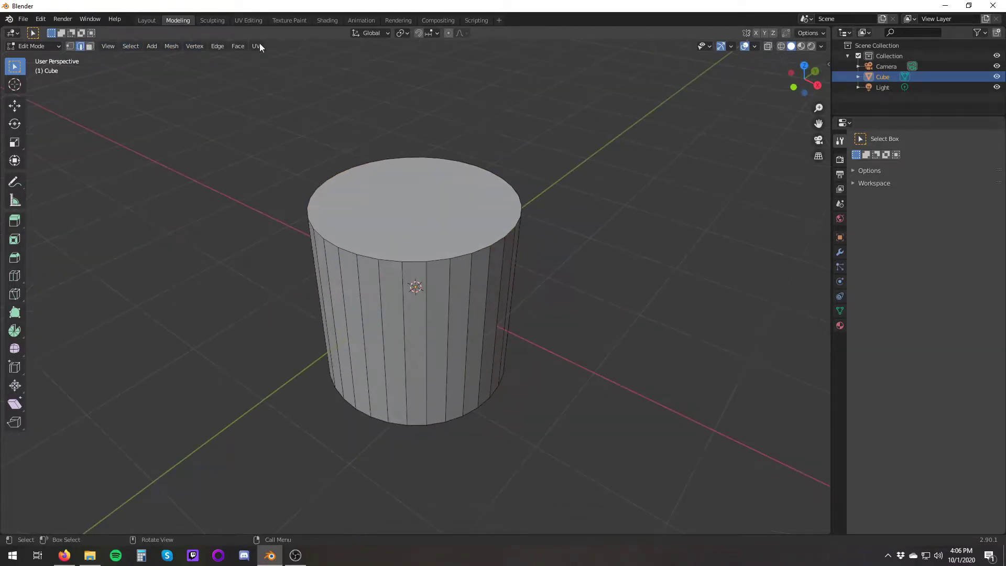
click(225, 47)
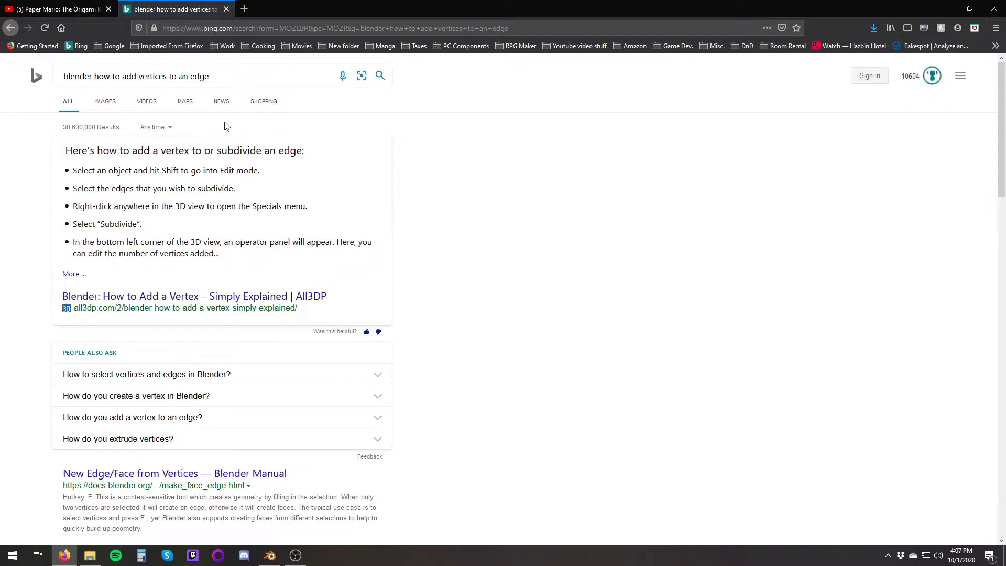
click(146, 374)
click(131, 443)
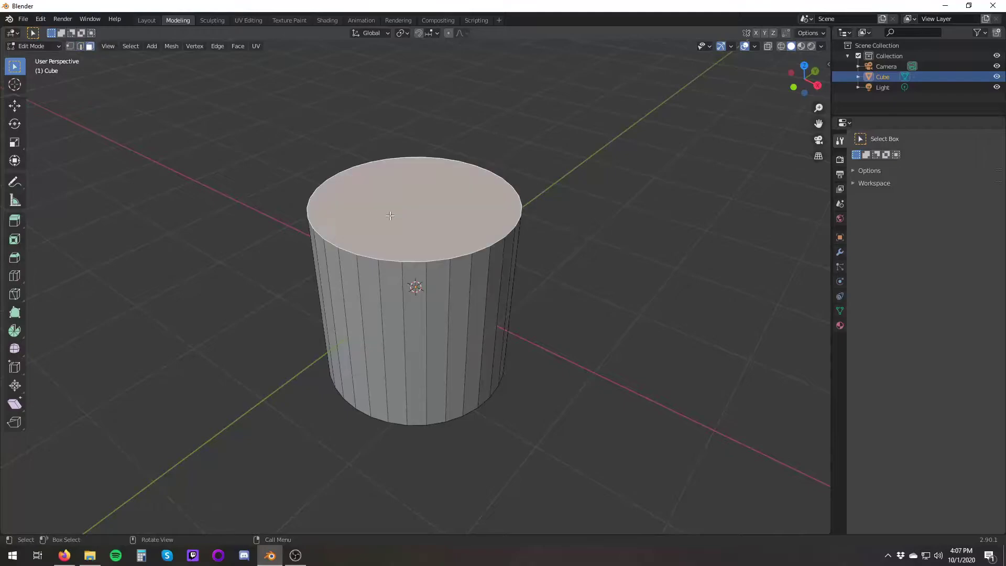
click(131, 46)
click(15, 239)
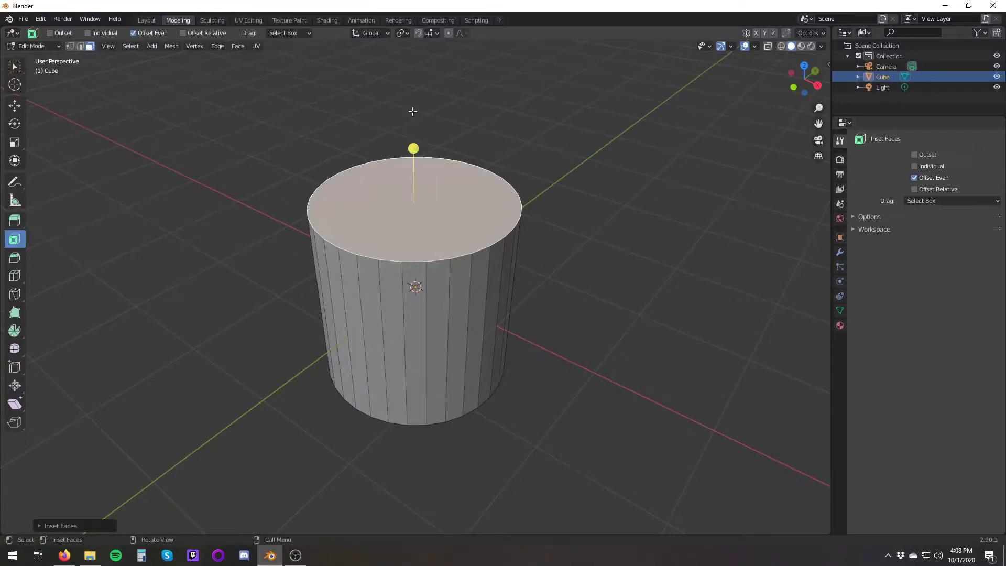
click(15, 367)
click(853, 194)
click(69, 46)
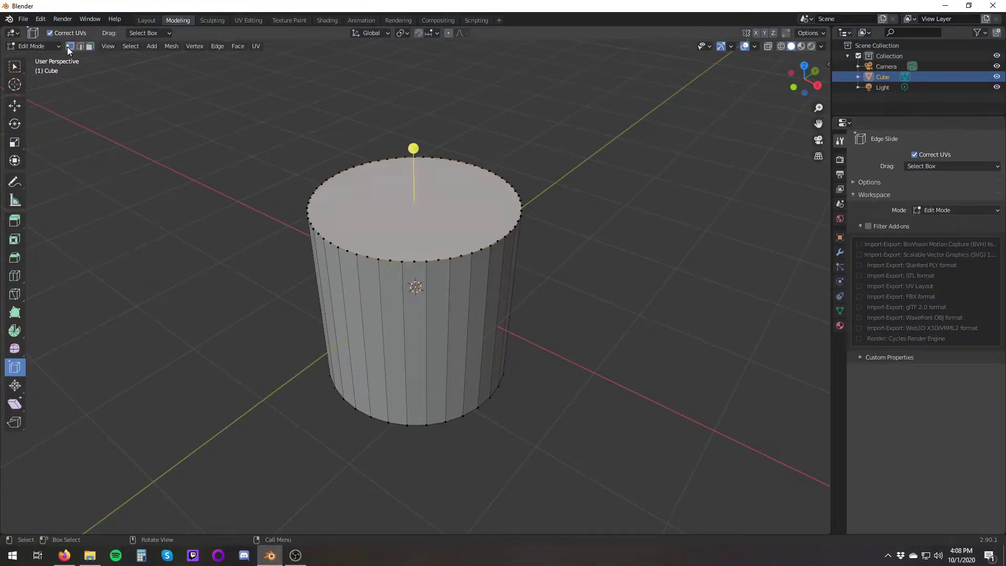
click(840, 252)
middle_drag(157, 157, 92, 58)
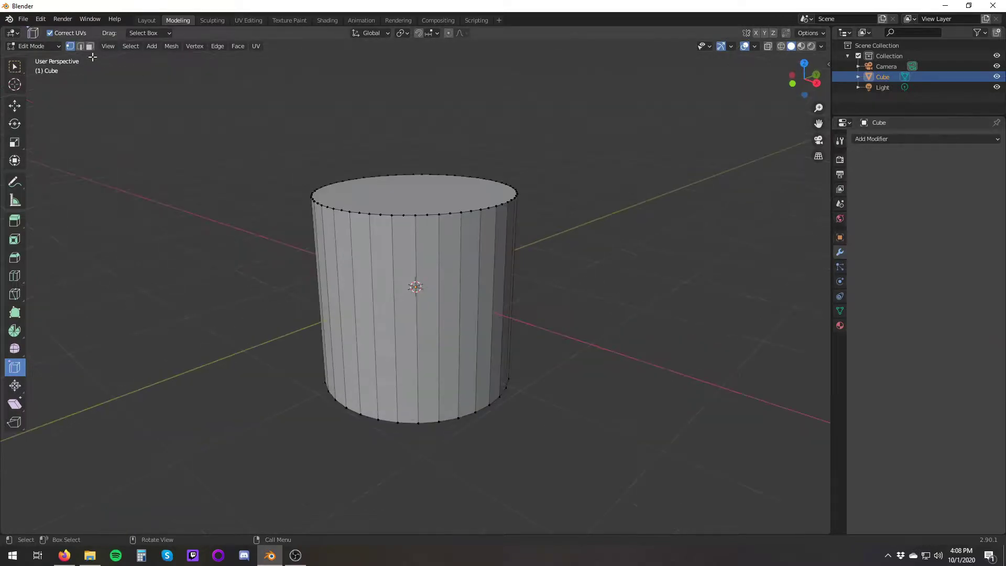
click(68, 49)
right_click(428, 191)
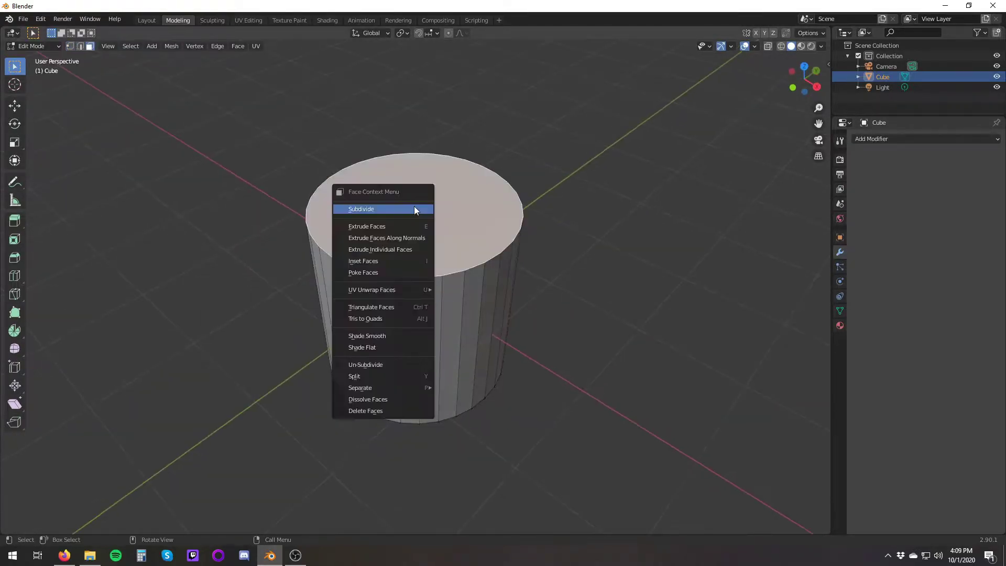
click(414, 208)
right_click(435, 190)
click(436, 208)
right_click(421, 231)
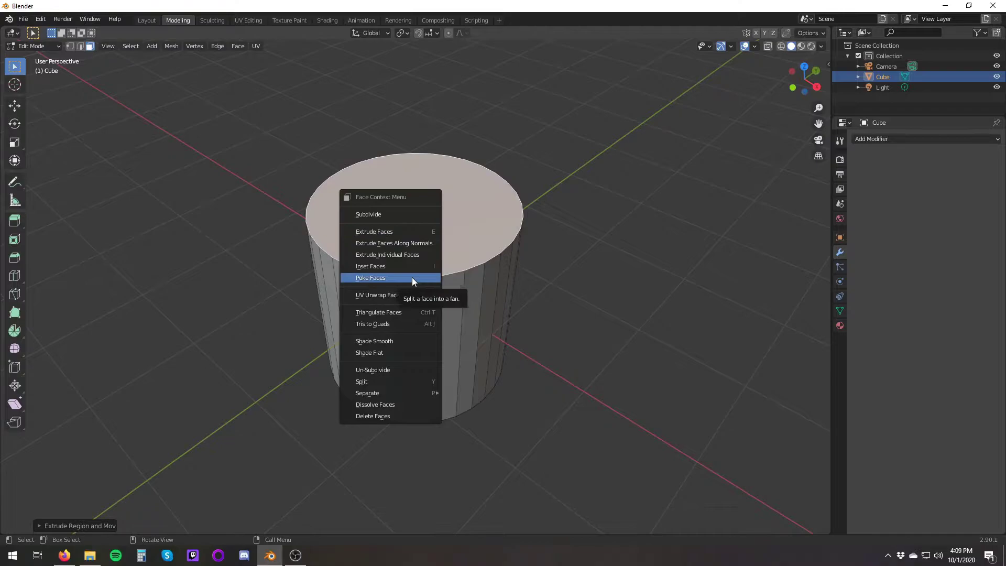
click(412, 278)
right_click(401, 224)
click(401, 225)
middle_drag(401, 224, 409, 231)
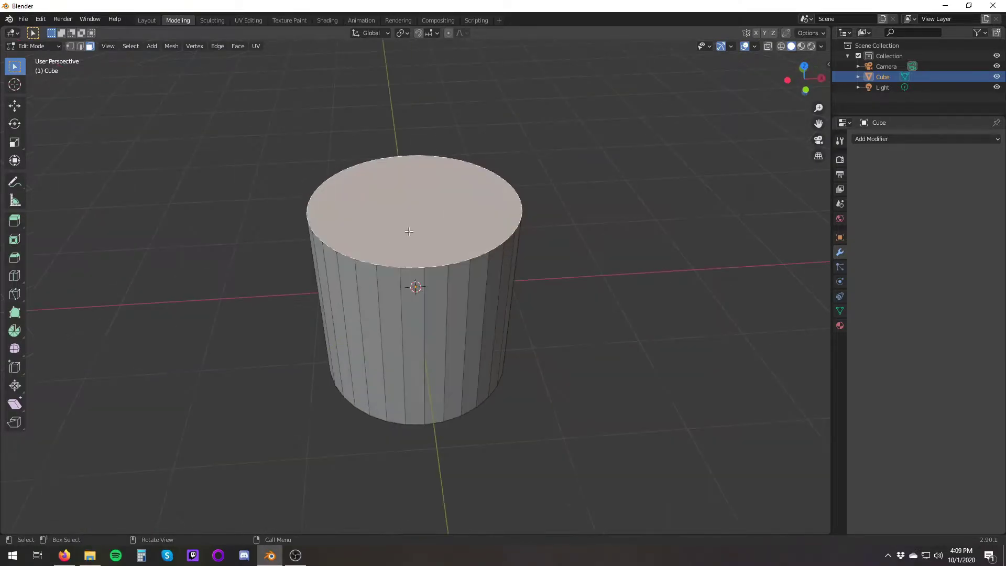
click(14, 106)
drag(413, 168, 411, 137)
key(ctrl+z)
key(ctrl+z)
key(ctrl+z)
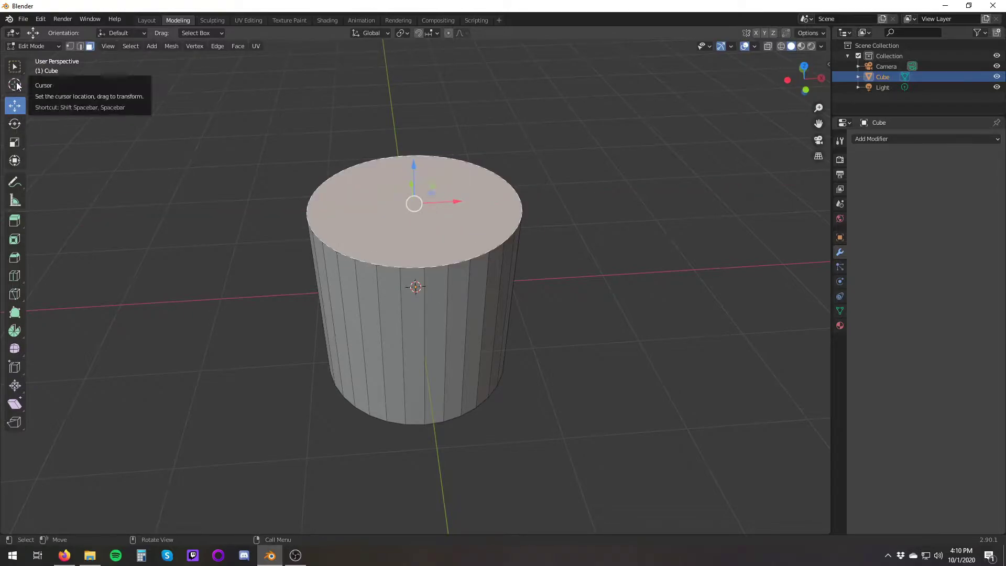
Try insetting, pushing down and shrinking the top face, then undo it
key(i)
click(449, 203)
click(15, 105)
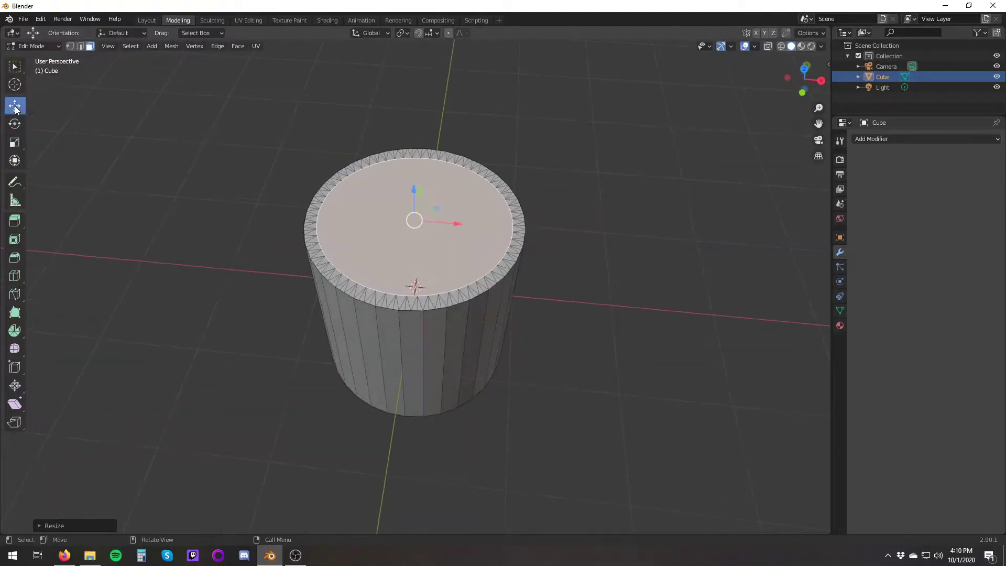
drag(415, 246, 415, 283)
mouse_move(419, 236)
middle_down()
mouse_move(434, 216)
mouse_move(407, 157)
middle_up()
key(ctrl+z)
click(407, 157)
click(414, 260)
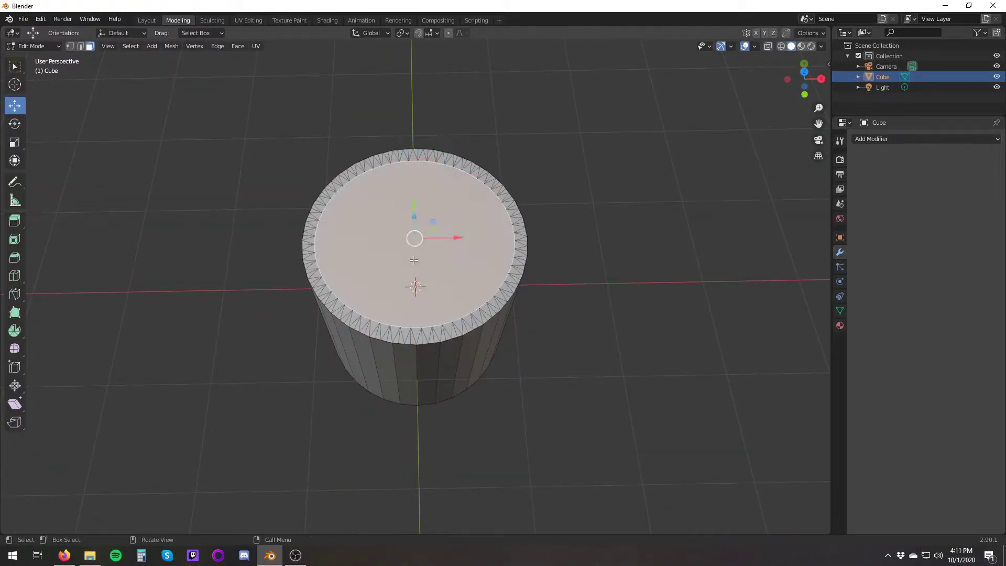
middle_drag(317, 112, 293, 252)
click(15, 142)
drag(450, 191, 437, 202)
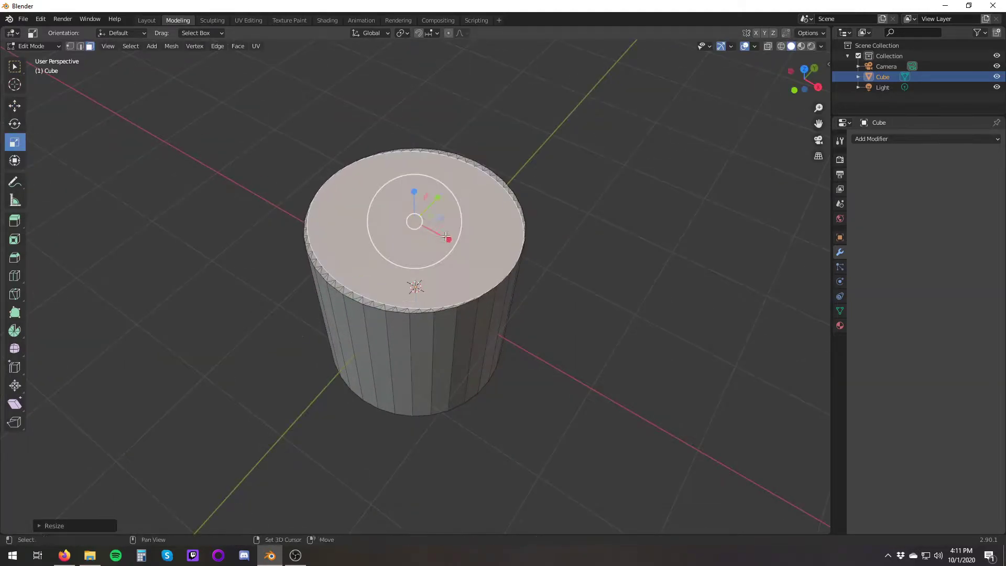
key(ctrl+z)
key(ctrl+z)
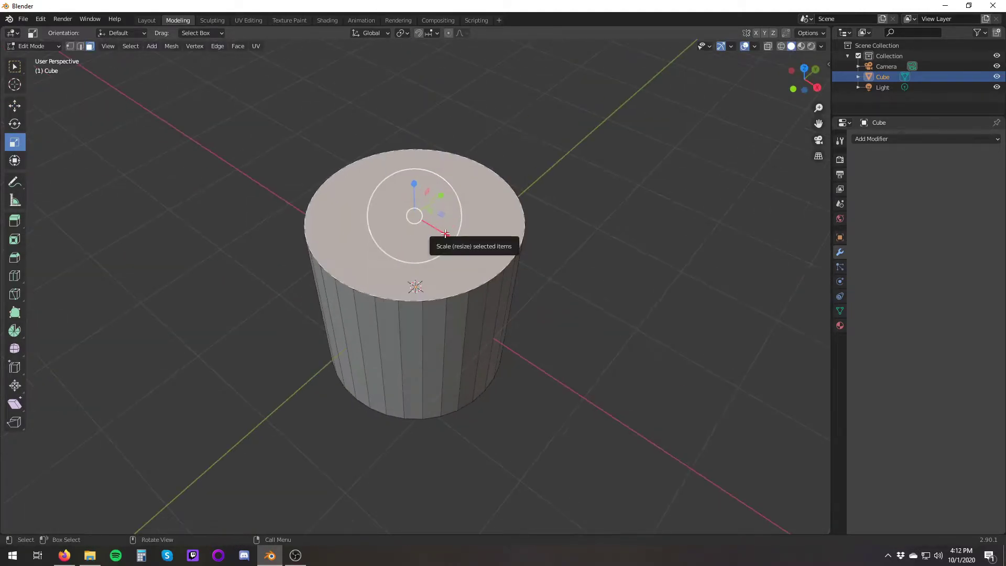
Subdivide the cylinder's top face twice
right_click(417, 220)
click(417, 220)
right_click(414, 242)
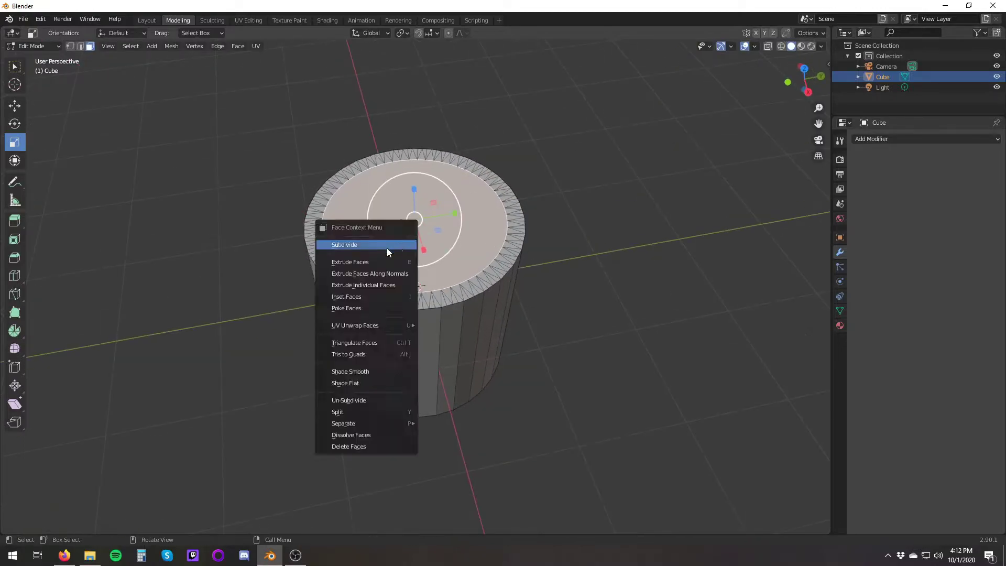
click(414, 242)
Scale the inner top face slightly smaller, then select a side strip face
key(s)
key(ctrl+z)
key(s)
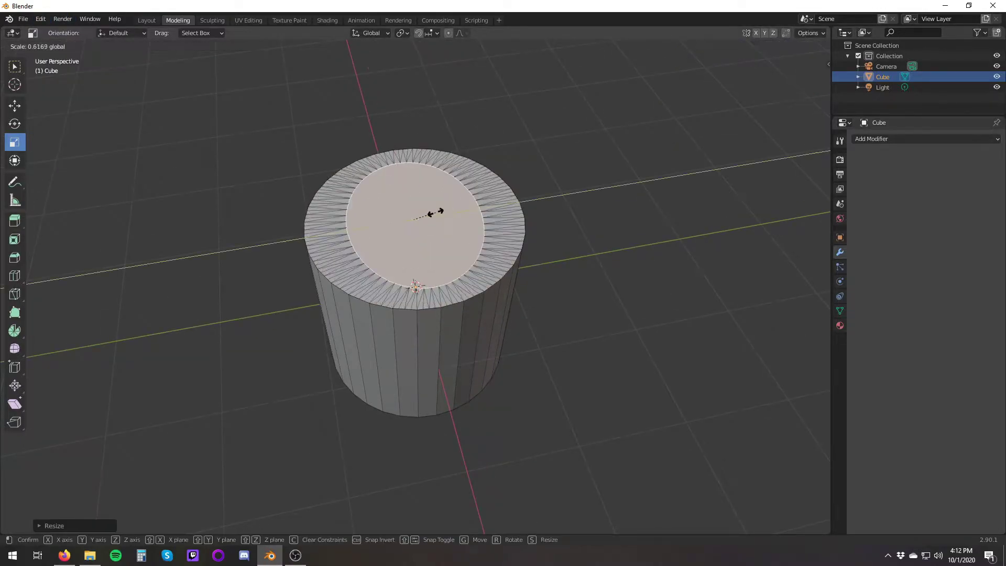
click(522, 297)
key(s)
click(338, 318)
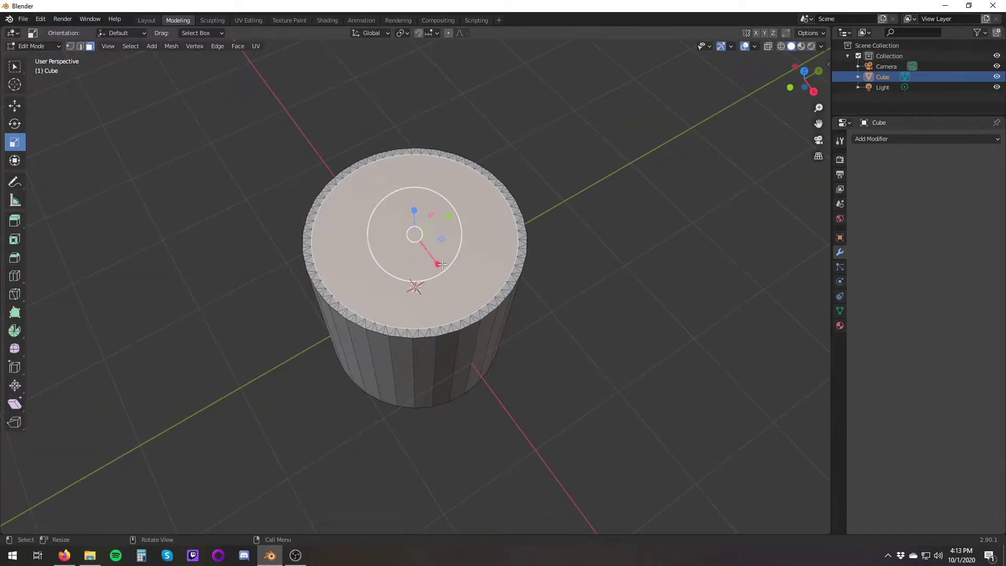
drag(442, 264, 437, 265)
click(10, 71)
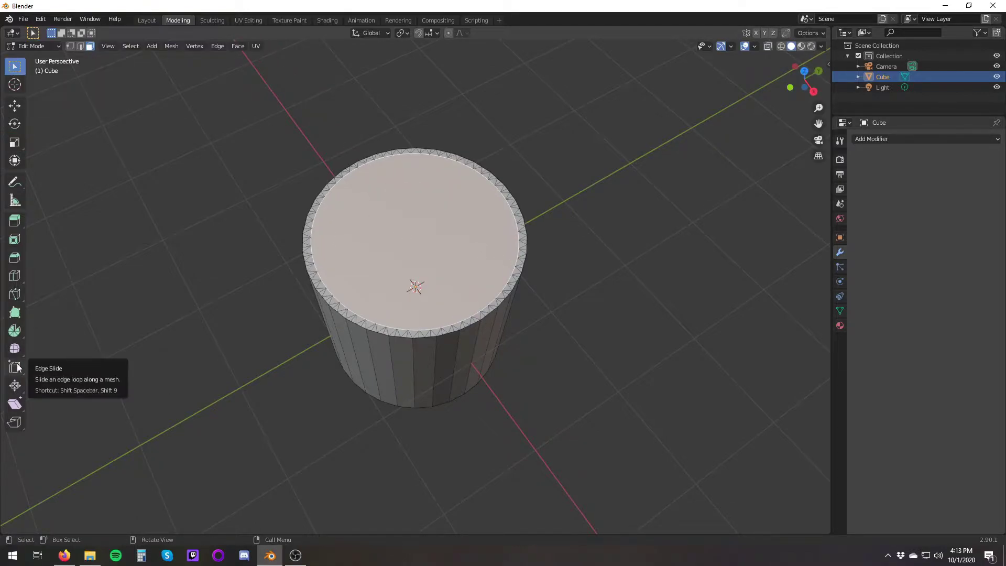
click(414, 366)
middle_drag(415, 366, 423, 360)
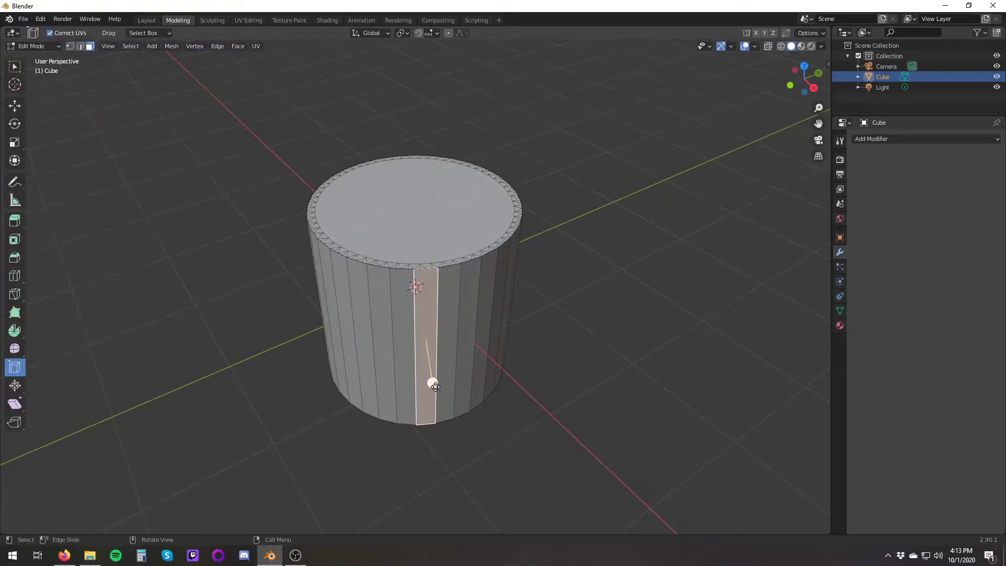
Try loop cut, edge select and 3D cursor tools and toggle see-through shading
click(11, 279)
click(391, 224)
click(410, 215)
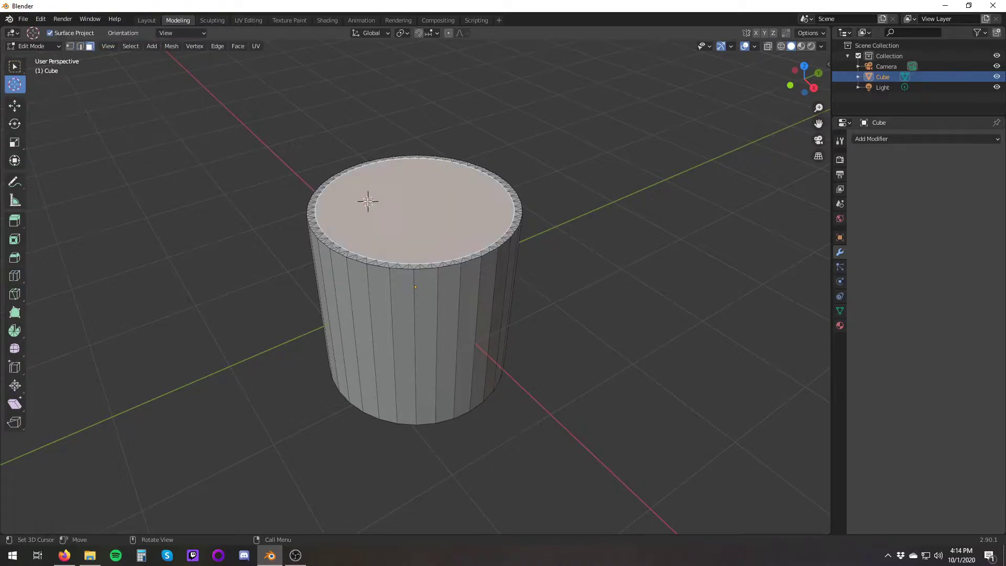
click(367, 200)
click(194, 46)
click(216, 156)
click(195, 45)
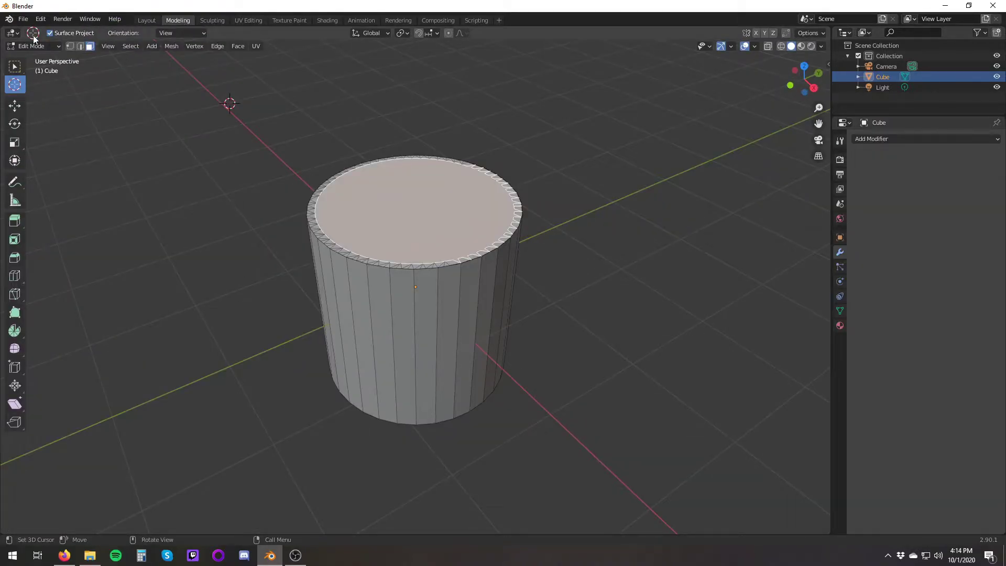
click(789, 47)
click(755, 46)
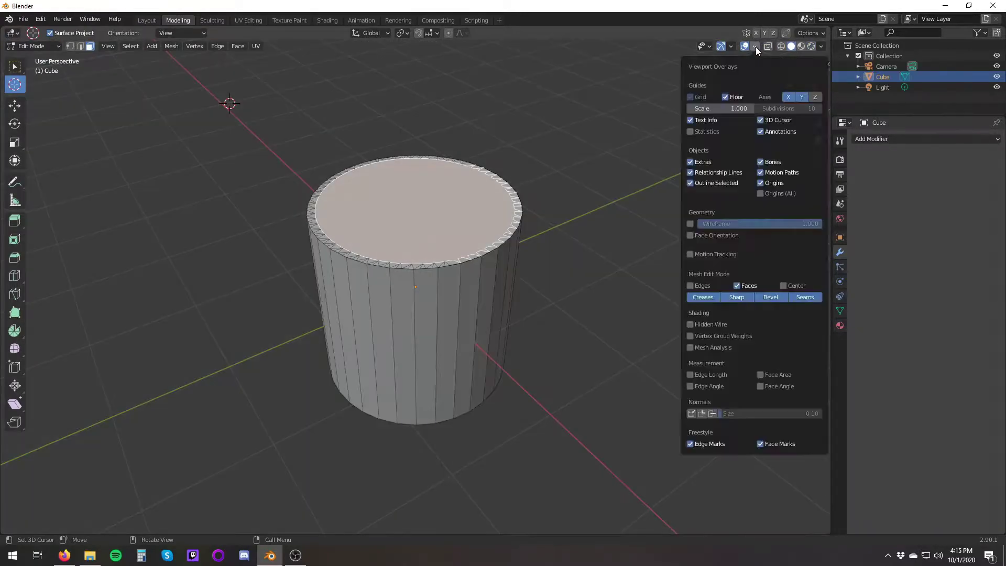
Search the web for 'blender hot keys' and read the hotkeys article
click(64, 555)
text(blender hot keys)
key(Return)
click(135, 283)
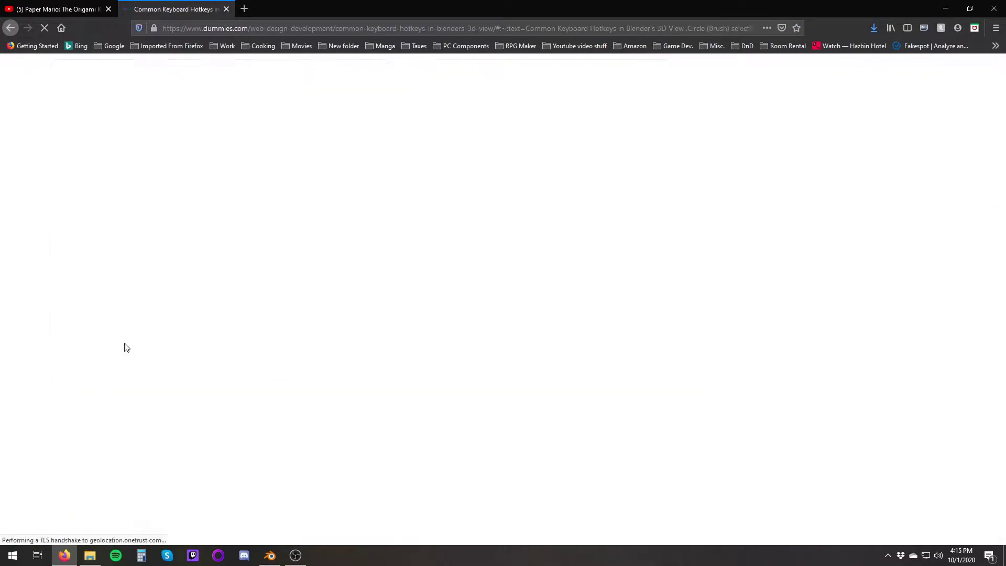
scroll(831, 257, down, 3)
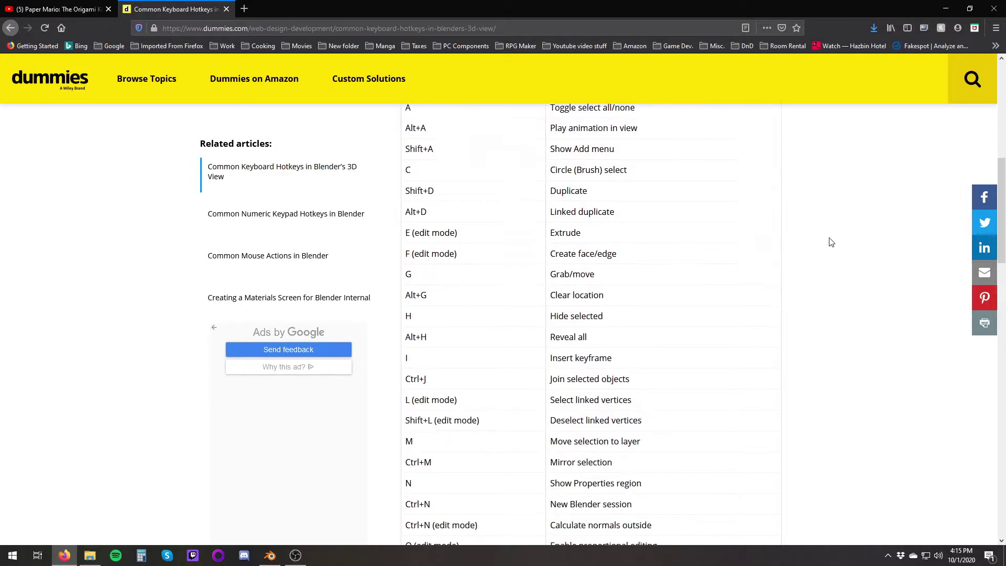
scroll(830, 240, down, 4)
click(786, 461)
scroll(822, 299, down, 1)
scroll(822, 298, down, 2)
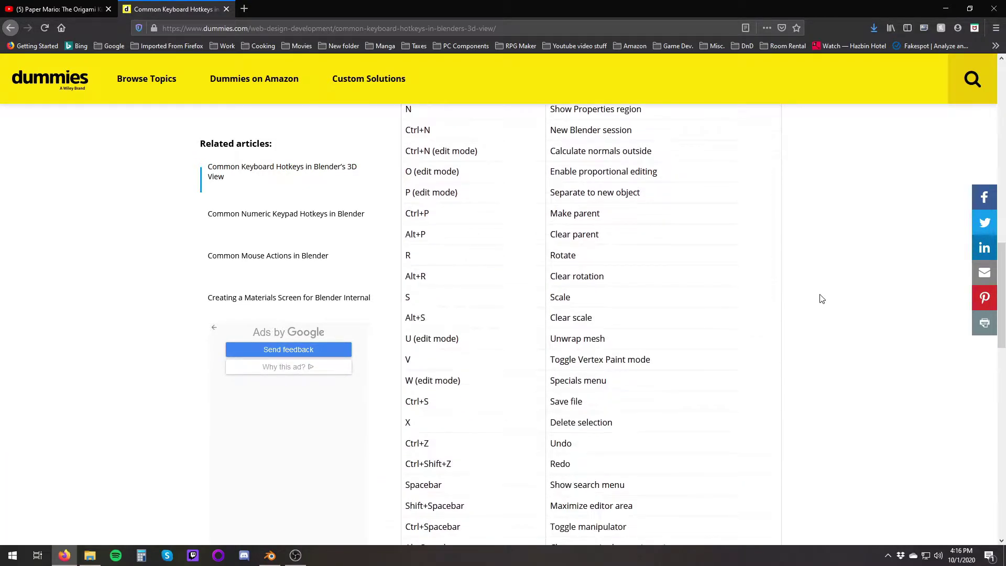
Attempt to rip the top face with V in Edit Mode, then return to the hotkeys page
click(946, 8)
middle_drag(420, 204, 416, 251)
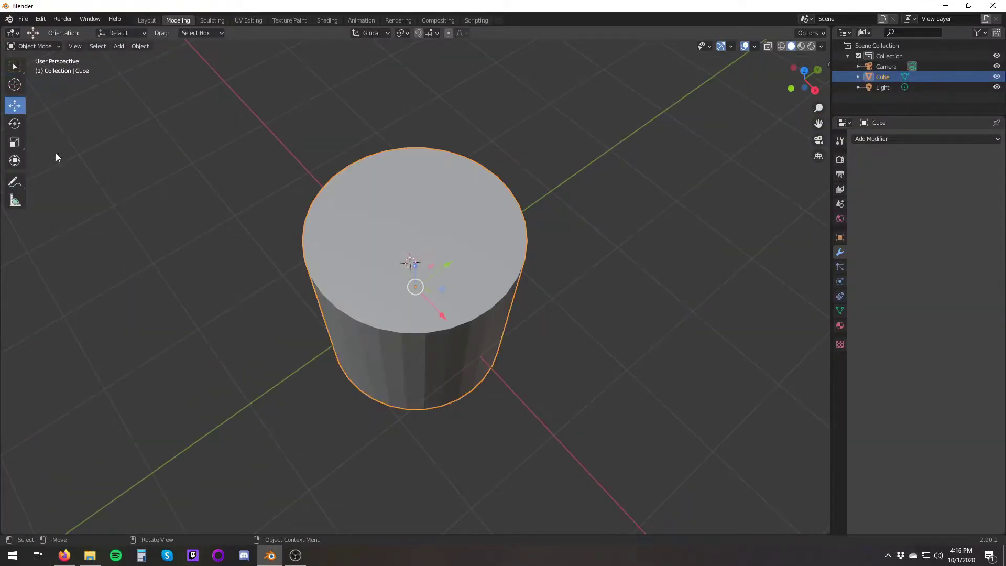
middle_drag(57, 157, 42, 121)
key(Tab)
key(Tab)
key(Tab)
key(v)
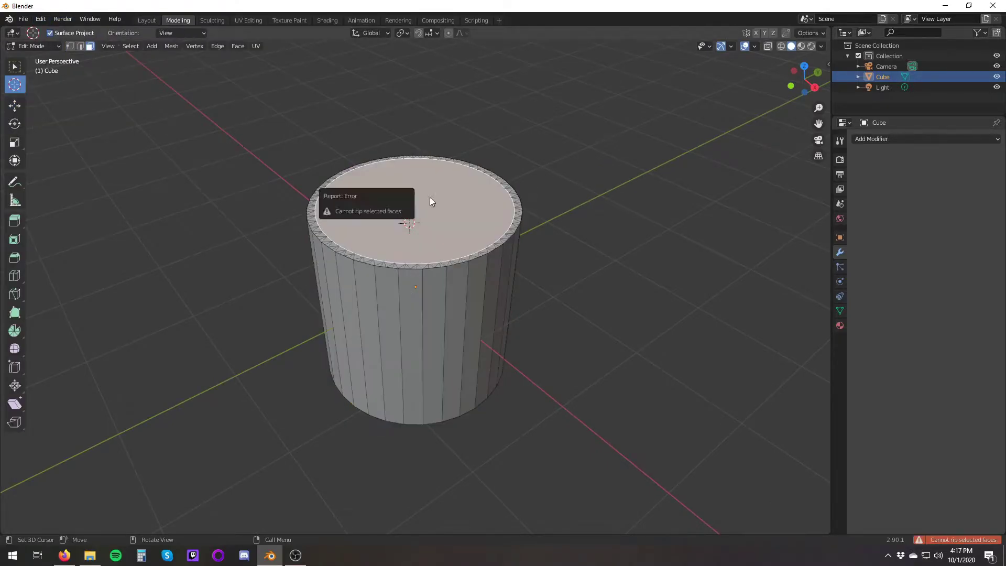
key(alt+Tab)
scroll(831, 260, up, 5)
Browse the hotkeys article, then read the republicworld Blender shortcuts article
scroll(831, 260, up, 10)
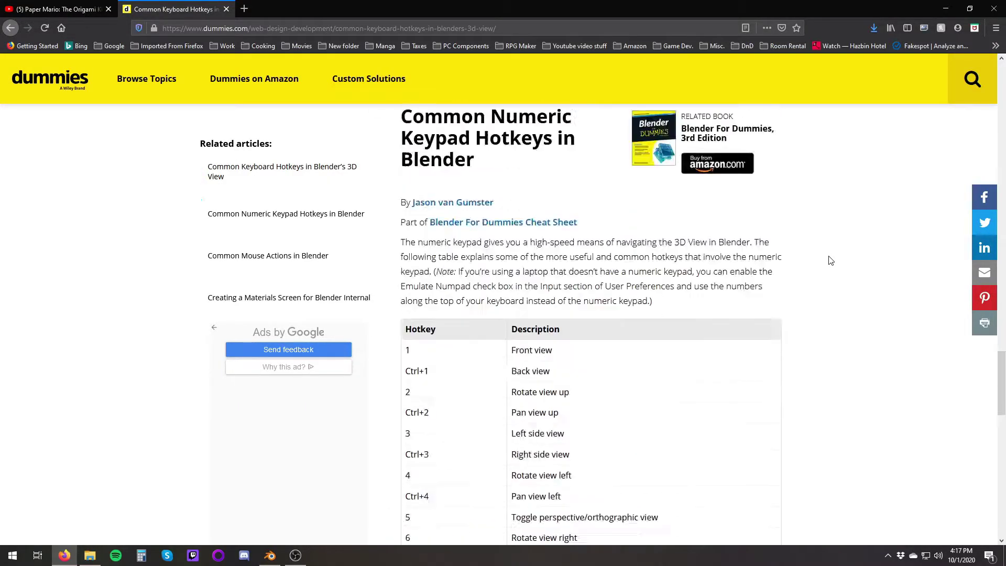
scroll(831, 260, down, 10)
scroll(831, 261, down, 8)
scroll(834, 245, up, 15)
key(alt+Left)
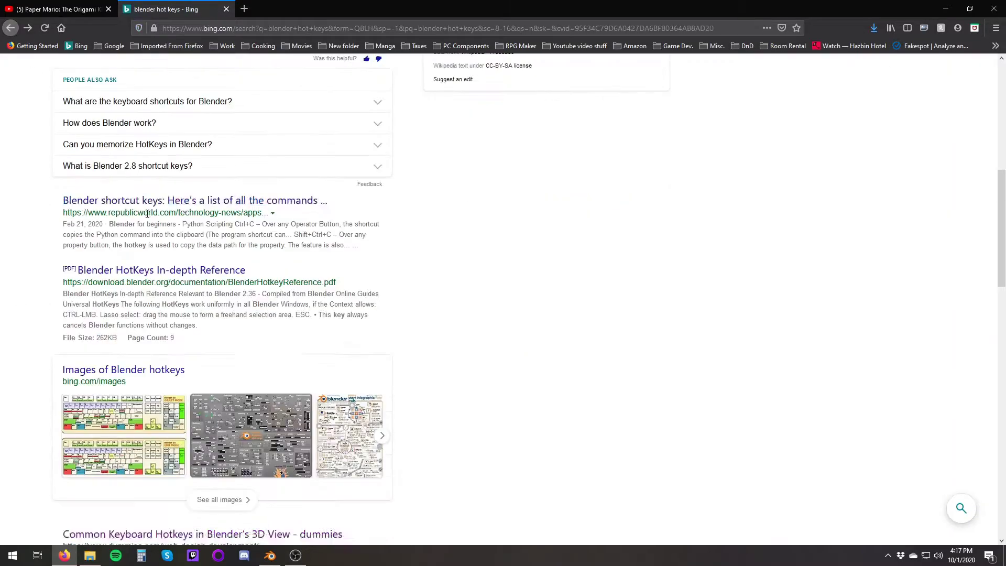
click(147, 213)
scroll(157, 227, down, 10)
scroll(400, 433, down, 10)
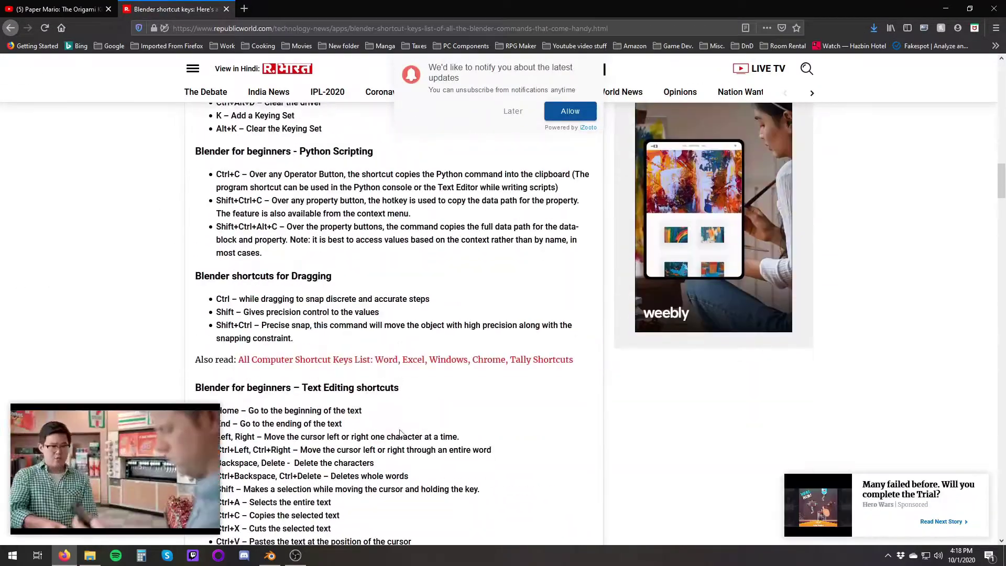
scroll(527, 254, down, 5)
scroll(528, 254, down, 8)
Read the Blender Manual Common Shortcuts and Editors pages, then return to Blender
key(alt+Left)
scroll(26, 199, down, 8)
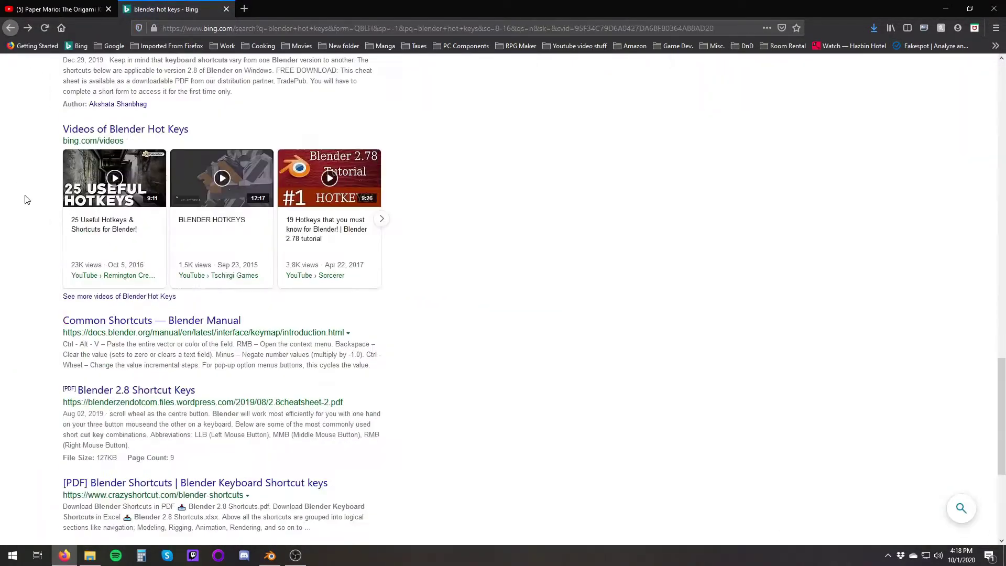
click(152, 321)
scroll(175, 168, down, 10)
scroll(174, 166, down, 5)
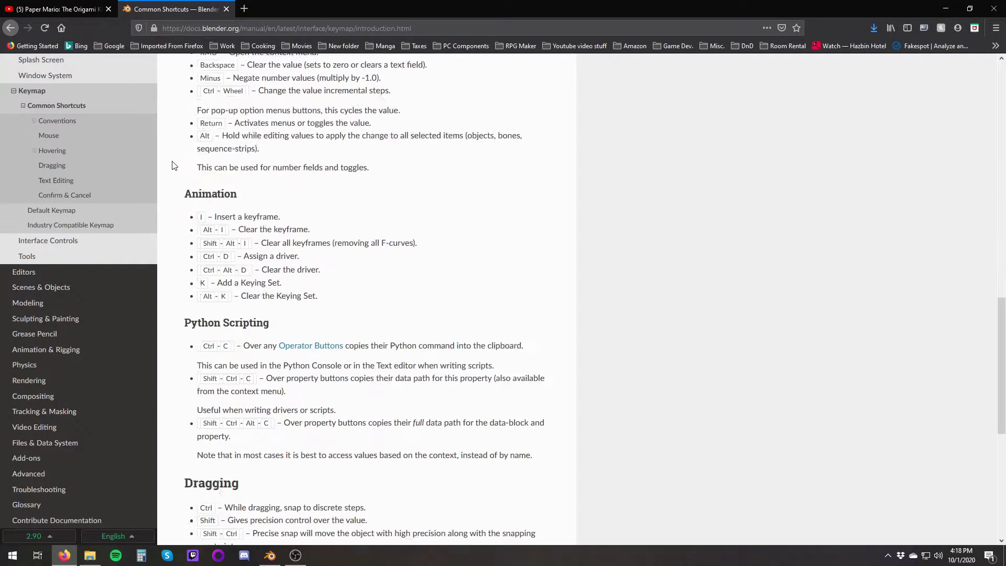
scroll(174, 166, down, 5)
click(24, 272)
mouse_move(270, 555)
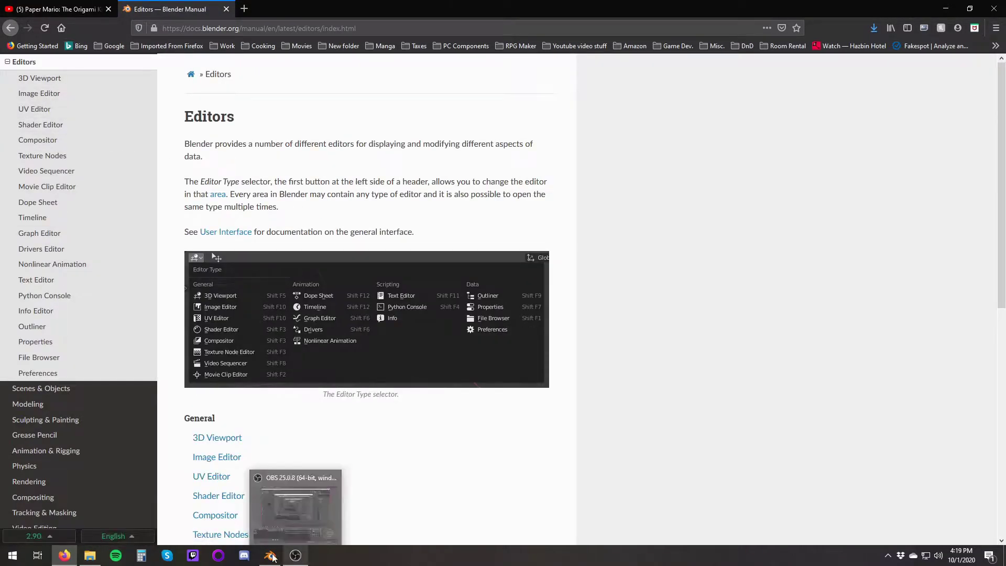
click(270, 555)
Try duplicating the top face in the Modeling workspace and browse the Mesh transform operations
click(178, 20)
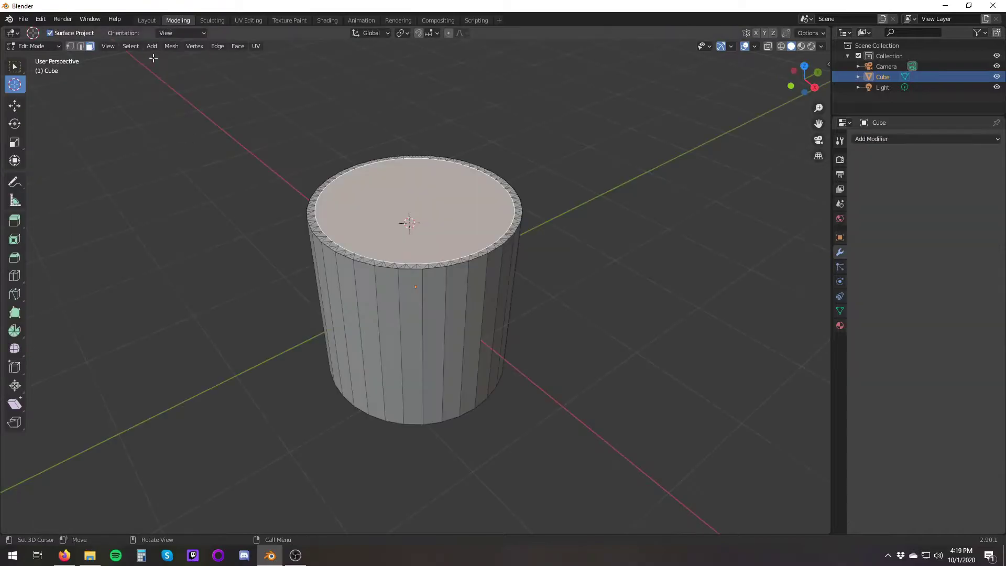
click(171, 45)
click(189, 93)
right_click(466, 289)
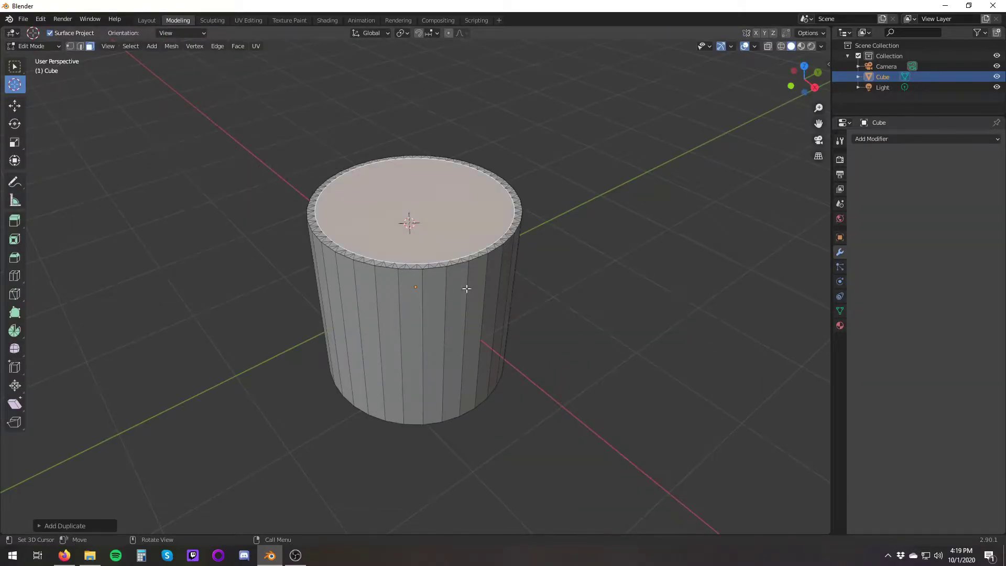
click(267, 141)
click(172, 46)
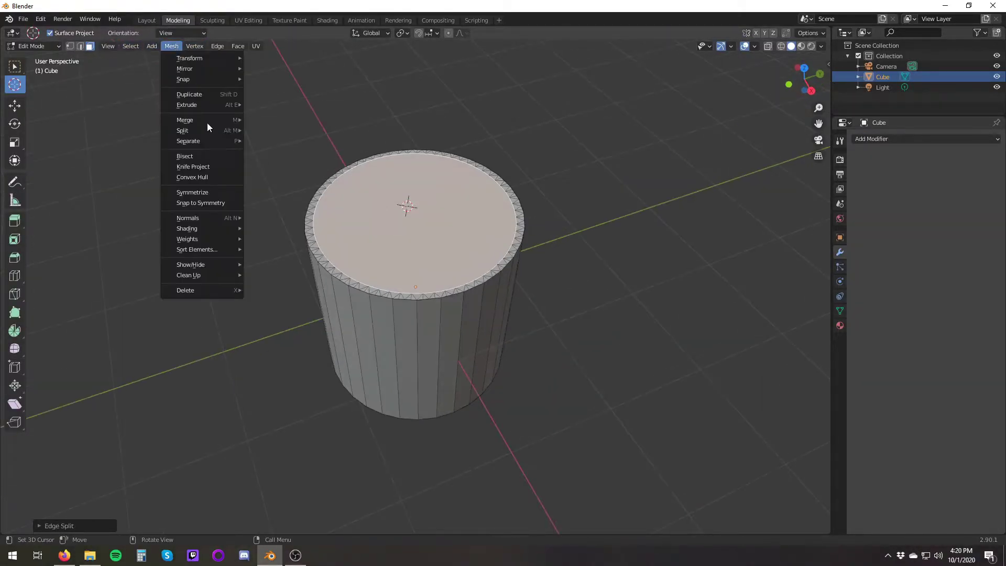
click(193, 166)
Cancel a move of the top face, then start a new General file
click(172, 46)
mouse_move(189, 58)
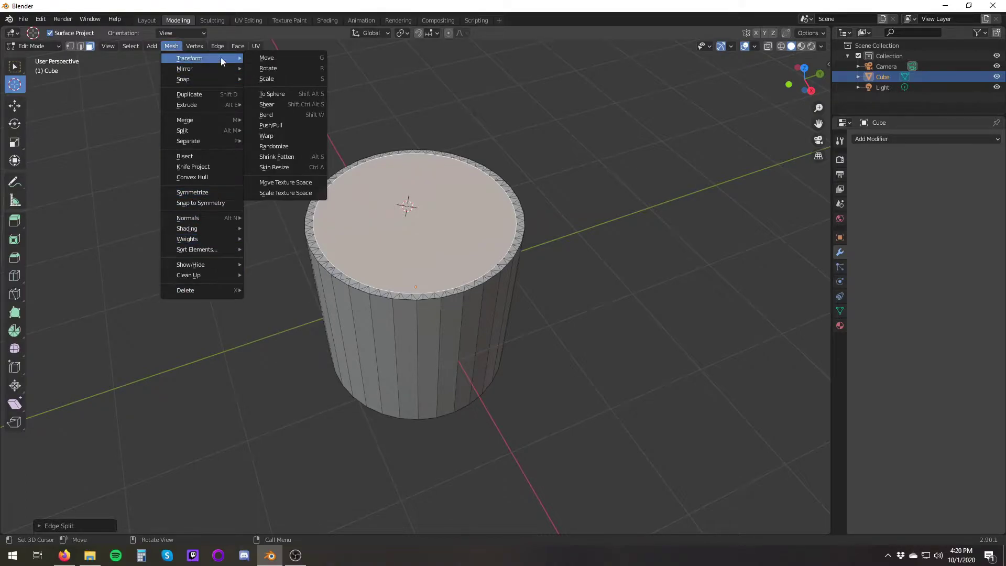
key(Escape)
key(ctrl+z)
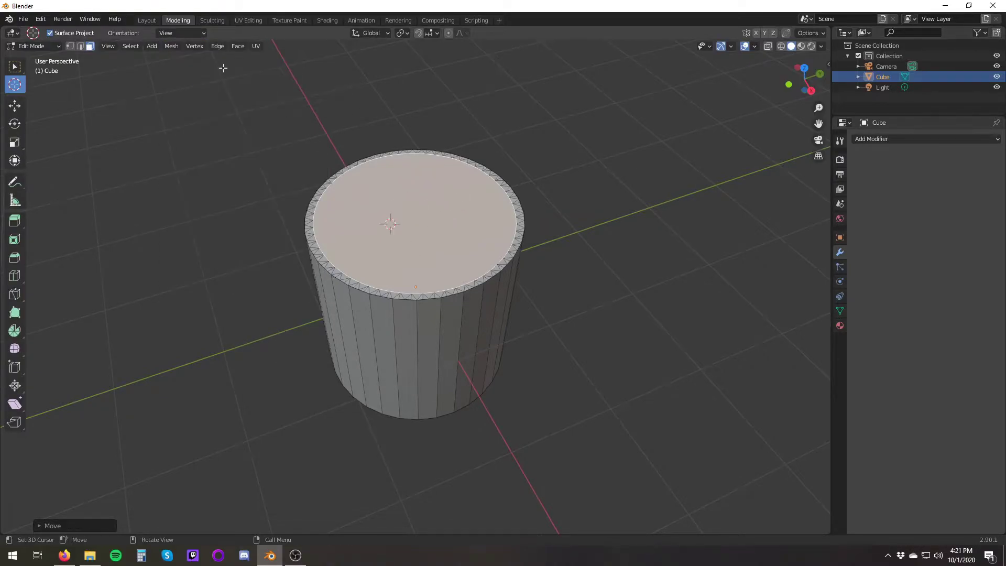
key(w)
click(195, 46)
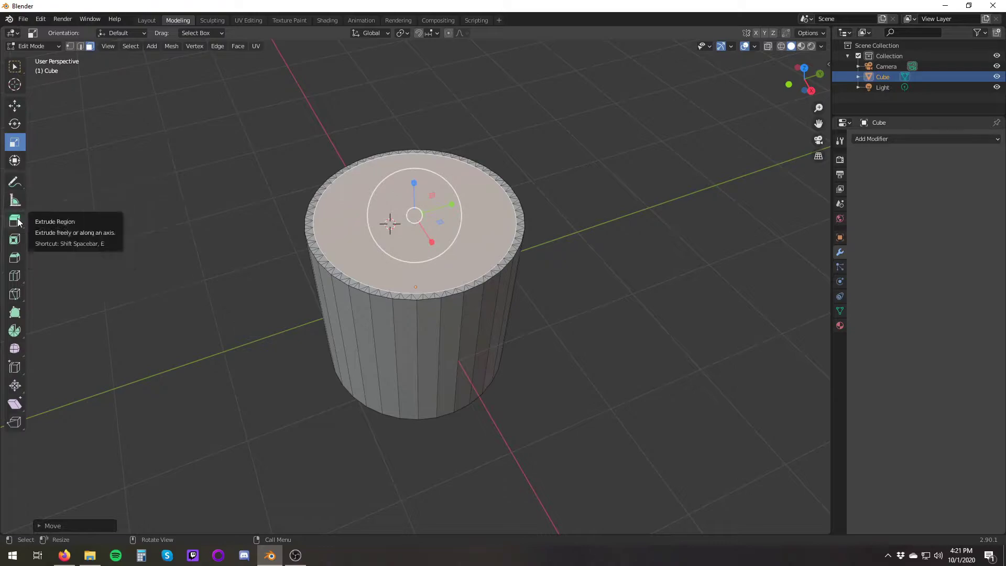
click(14, 239)
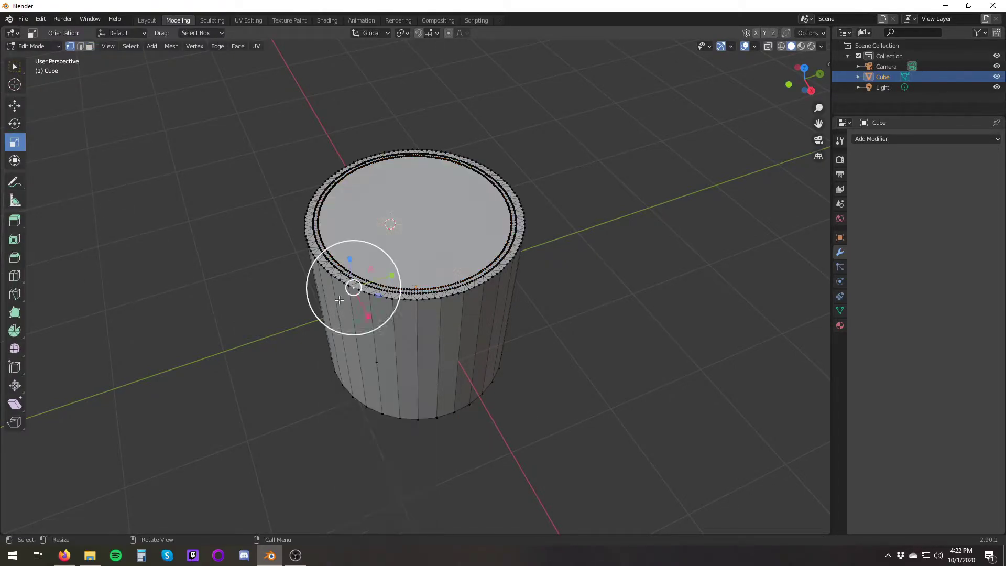
click(23, 19)
click(141, 38)
Delete the default cube and add a cylinder mesh
key(Delete)
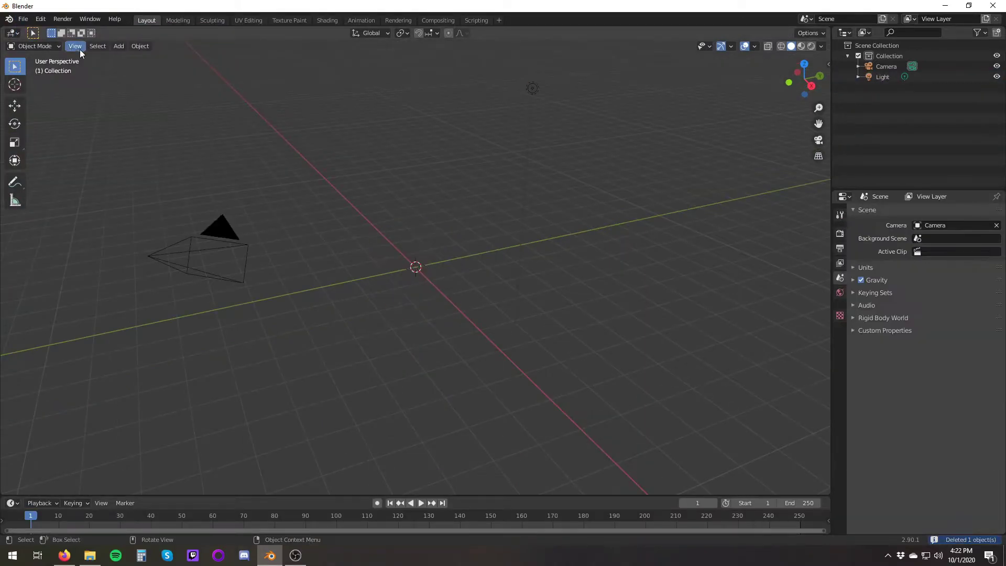
click(140, 46)
click(177, 20)
click(118, 46)
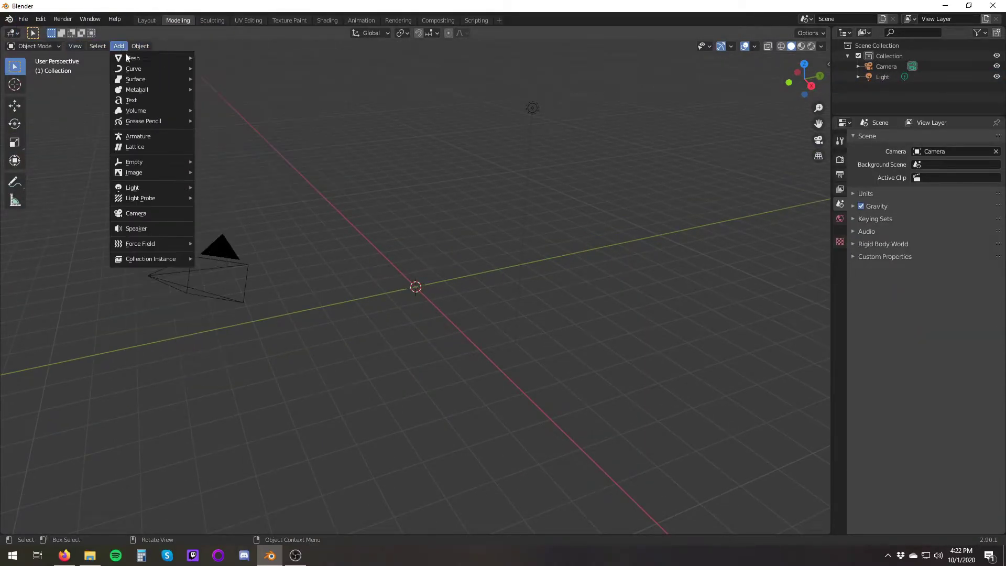
click(230, 109)
middle_drag(421, 251, 408, 273)
click(181, 33)
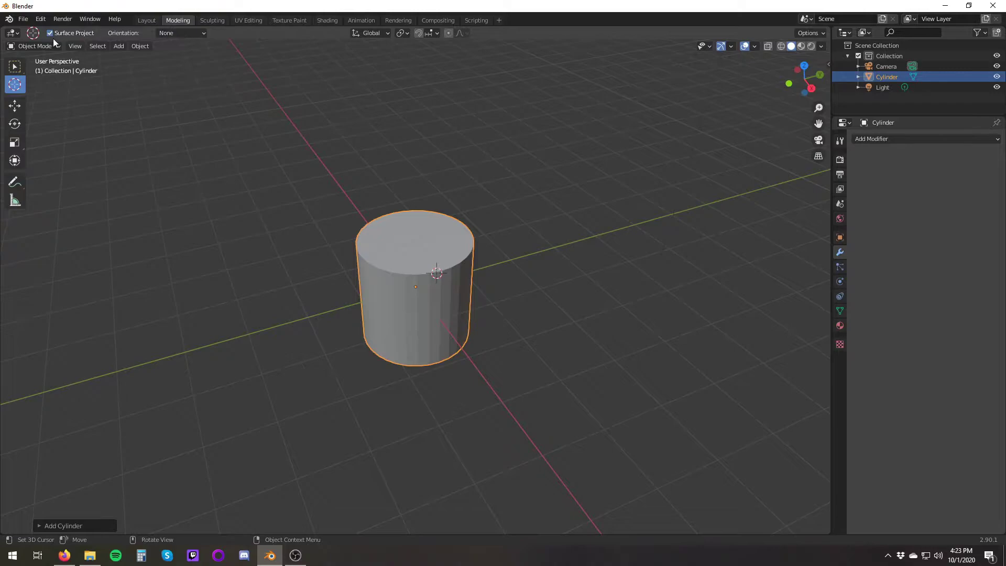
Inset the cylinder's top and extrude it down into a cup, then select a strip of side faces
key(Tab)
scroll(158, 262, up, 2)
drag(413, 166, 414, 157)
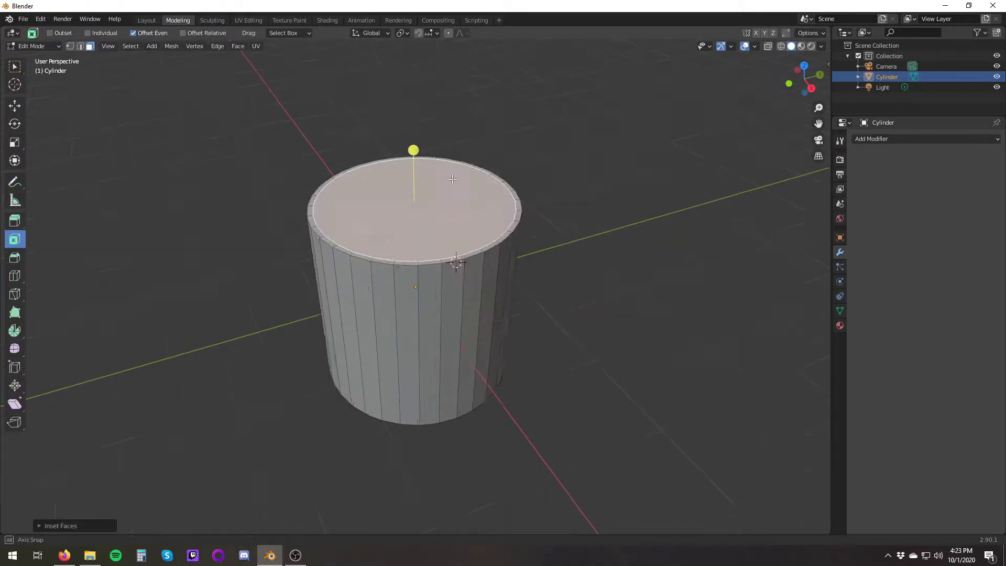
middle_drag(413, 157, 413, 178)
click(15, 221)
drag(414, 173, 415, 301)
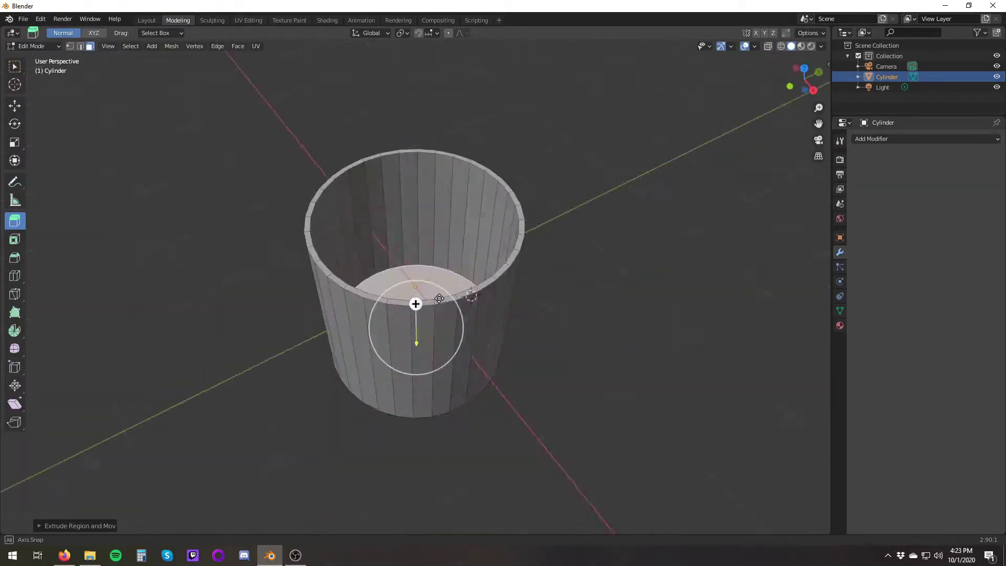
middle_drag(415, 301, 397, 353)
key(w)
middle_drag(607, 224, 687, 215)
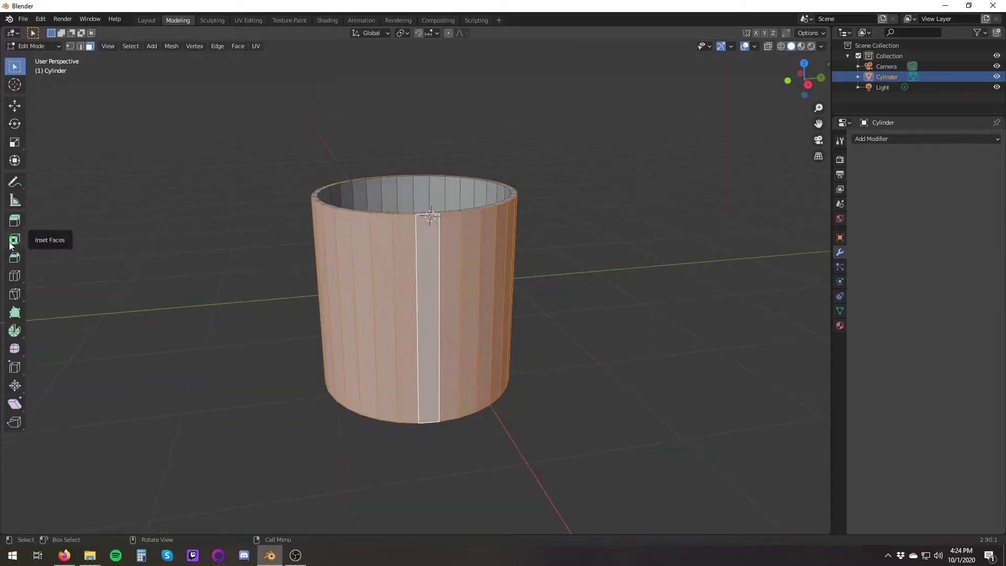
Inset the selected side faces and extrude the upper handle arm outward
click(14, 239)
drag(452, 286, 524, 291)
middle_drag(524, 291, 205, 262)
click(15, 220)
drag(446, 261, 523, 259)
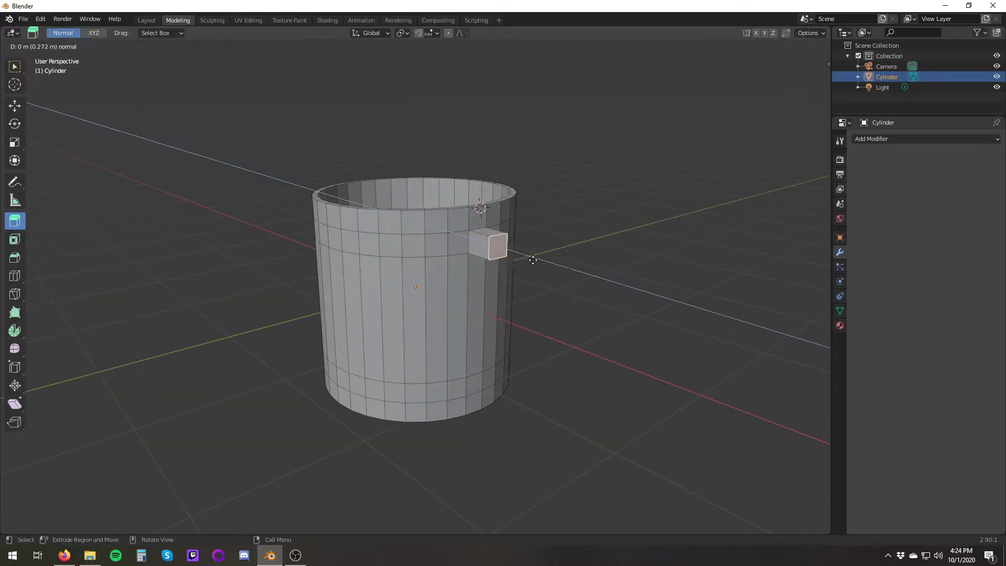
middle_drag(523, 259, 494, 158)
Add a loop cut near the arm's base and select the arm's end face
mouse_move(605, 153)
middle_down()
mouse_move(367, 262)
mouse_move(498, 157)
middle_up()
alt+click(493, 137)
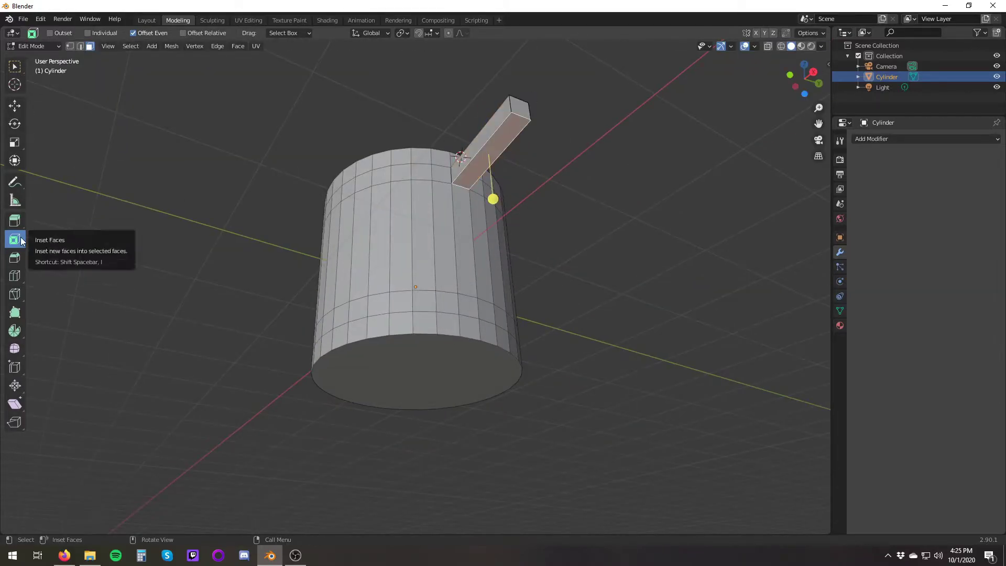
click(15, 275)
click(490, 159)
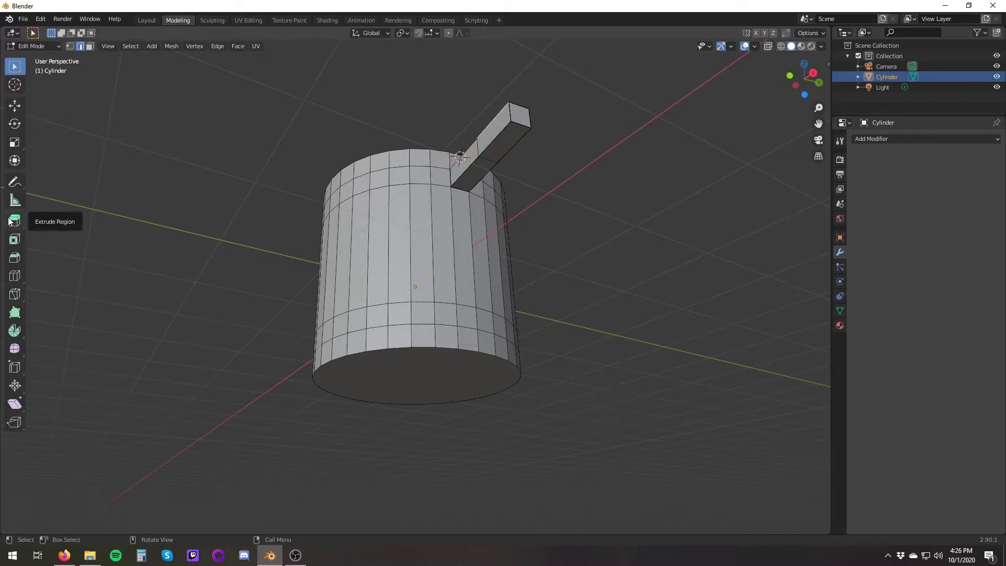
click(499, 122)
middle_drag(499, 122, 316, 211)
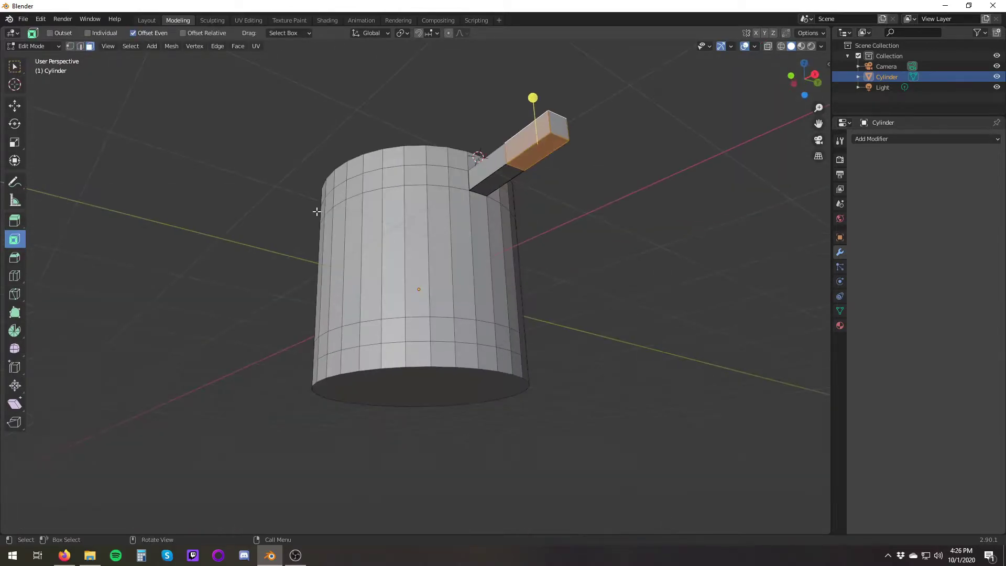
Extrude the arm's end downward and form the lower handle arm near the mug's bottom
click(15, 221)
drag(557, 125, 554, 294)
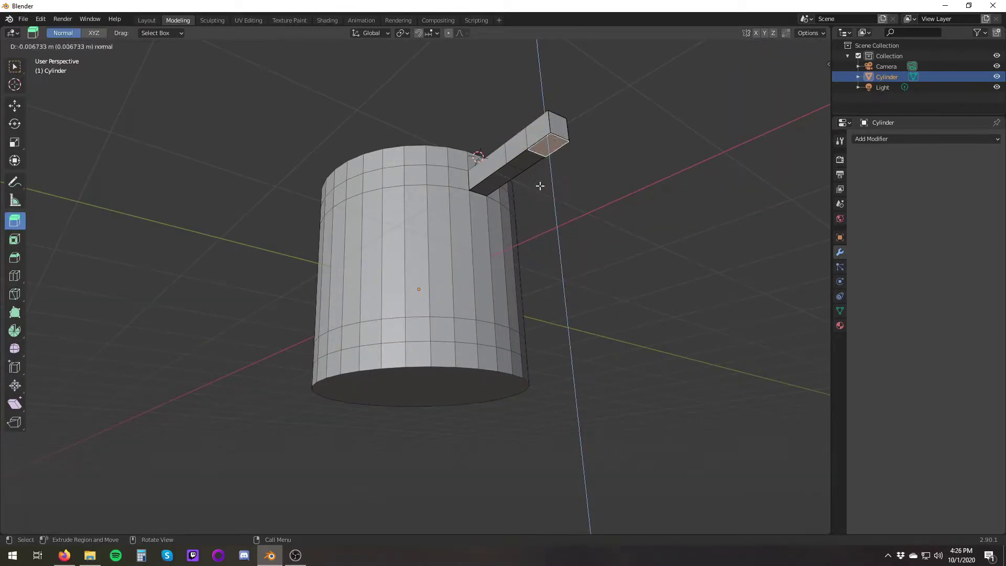
middle_drag(539, 186, 628, 281)
drag(629, 281, 629, 415)
key(ctrl+z)
click(497, 388)
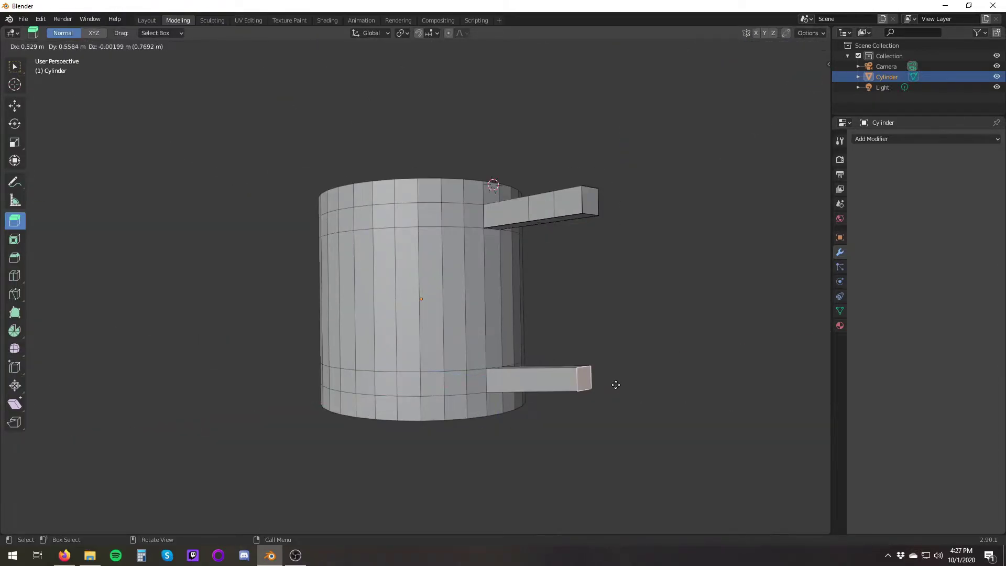
click(691, 365)
Extrude a vertical piece joining the upper and lower arms, then select a handle face
middle_drag(691, 366, 594, 242)
drag(595, 242, 587, 477)
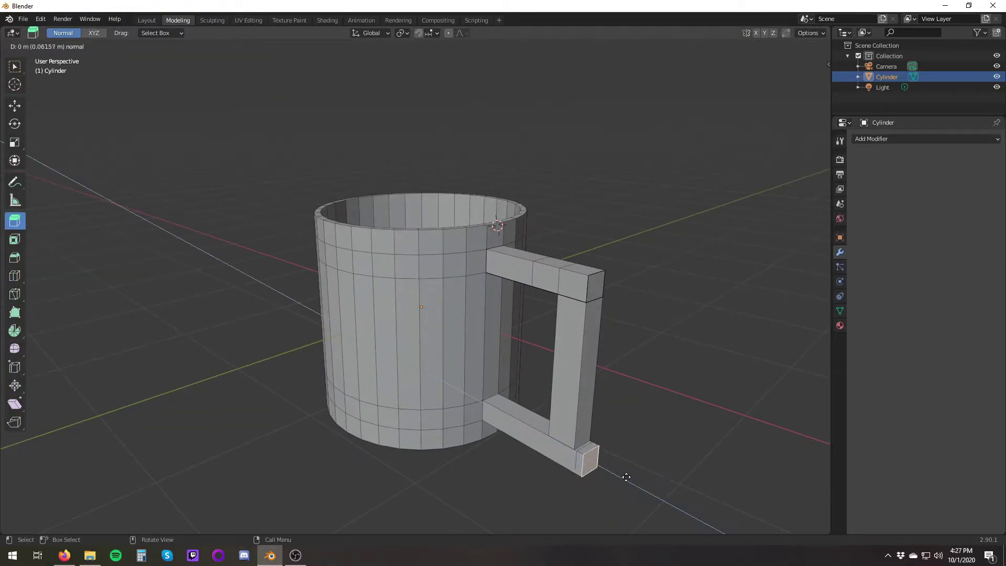
middle_drag(627, 477, 558, 303)
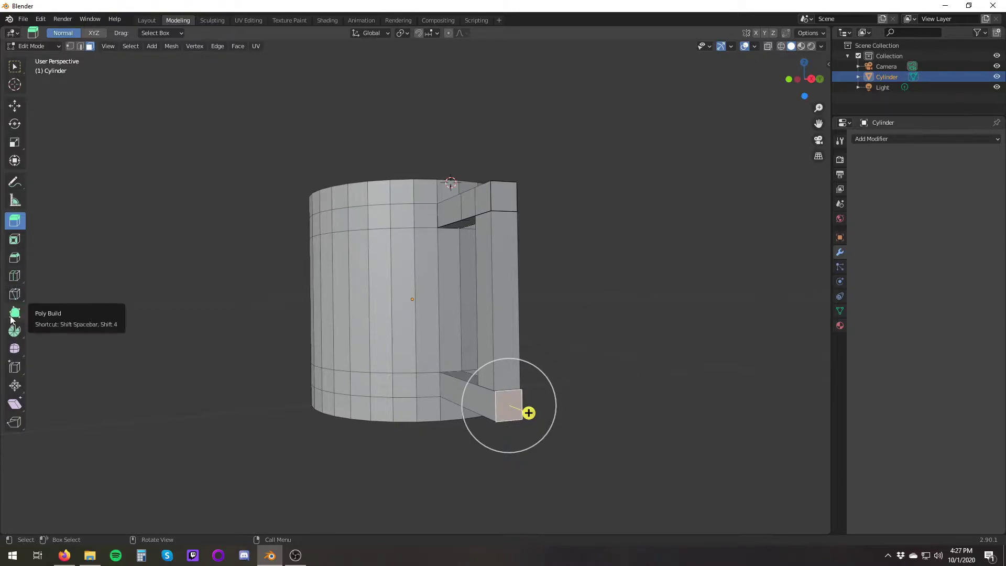
mouse_move(136, 336)
middle_down()
mouse_move(269, 343)
mouse_move(253, 340)
middle_up()
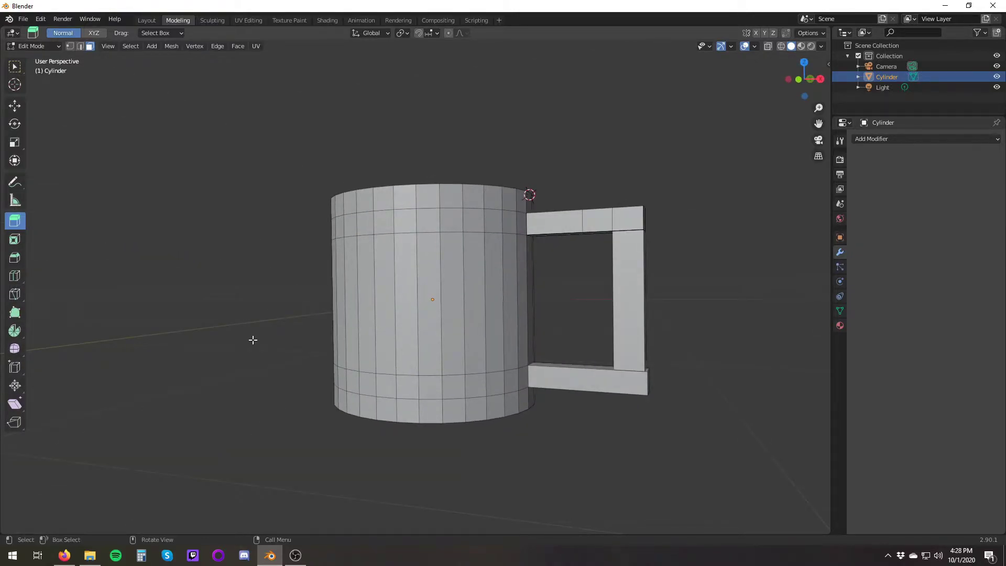
click(543, 219)
From a frontal view, try bevelling the square handle's edges
key(w)
mouse_move(669, 220)
middle_down()
mouse_move(622, 308)
mouse_move(211, 424)
mouse_move(83, 240)
middle_up()
click(14, 257)
drag(618, 314, 612, 329)
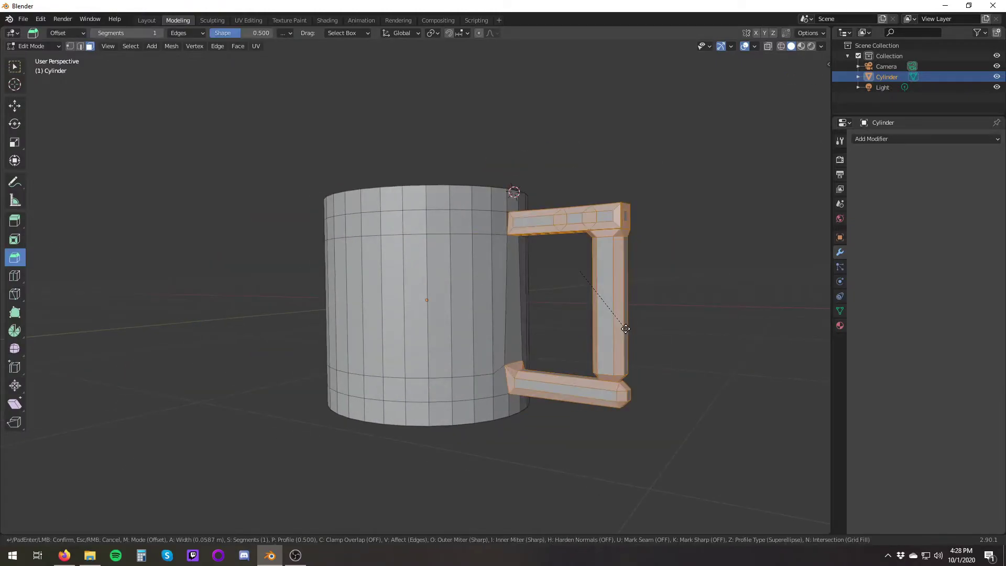
Extrude the handle's lower arm back toward the mug to close the square loop
click(15, 221)
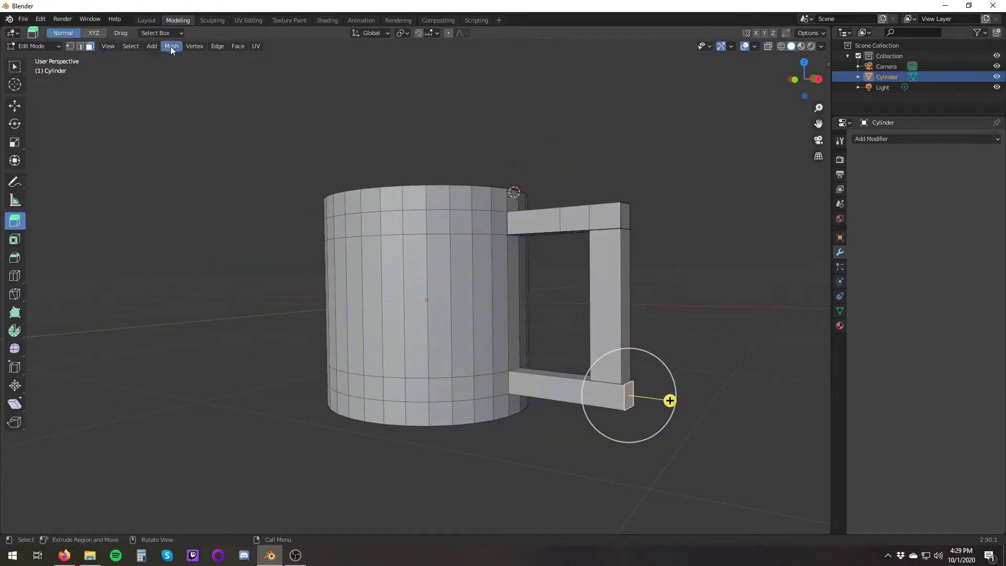
middle_drag(668, 311, 580, 372)
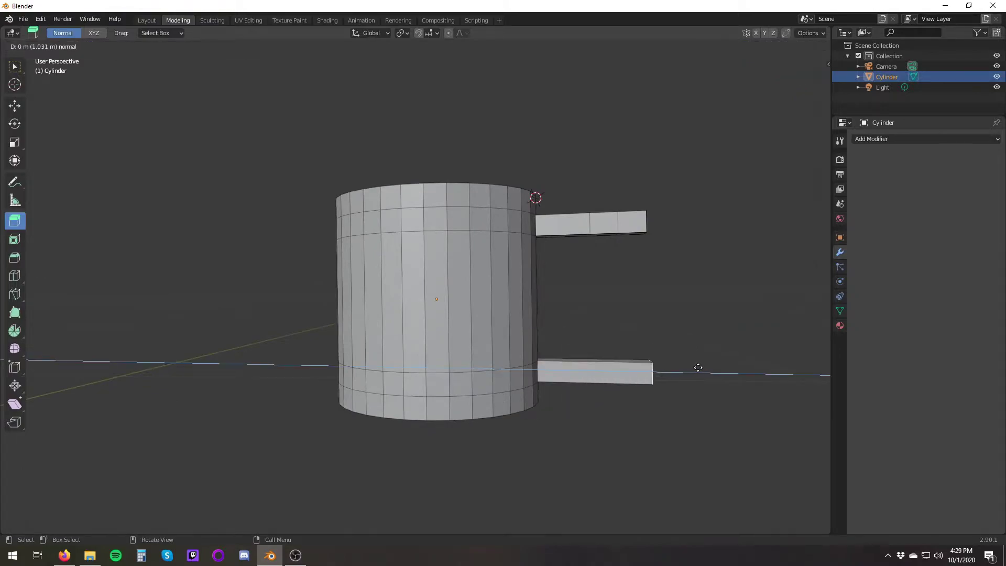
drag(699, 369, 645, 382)
middle_drag(645, 382, 589, 394)
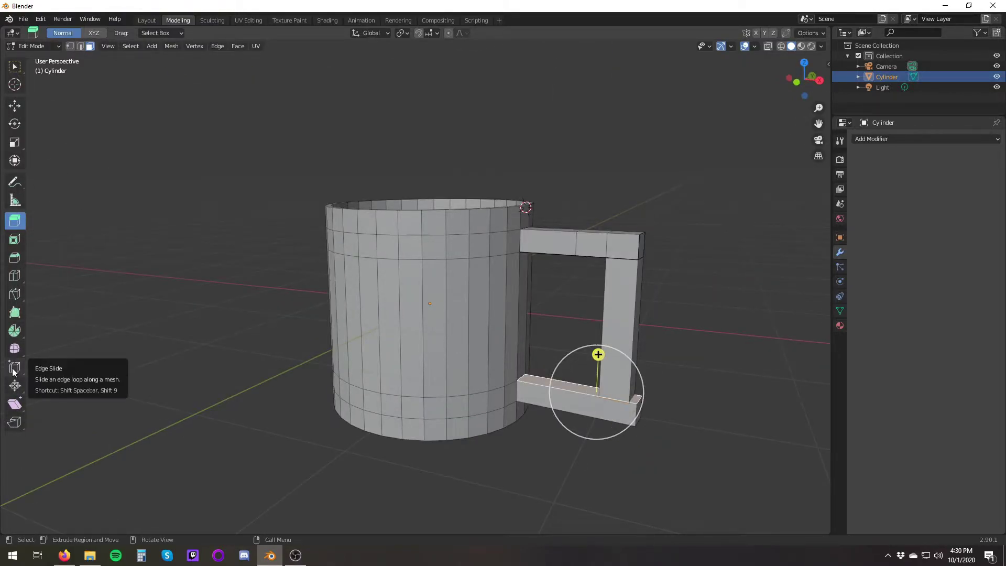
right_click(592, 393)
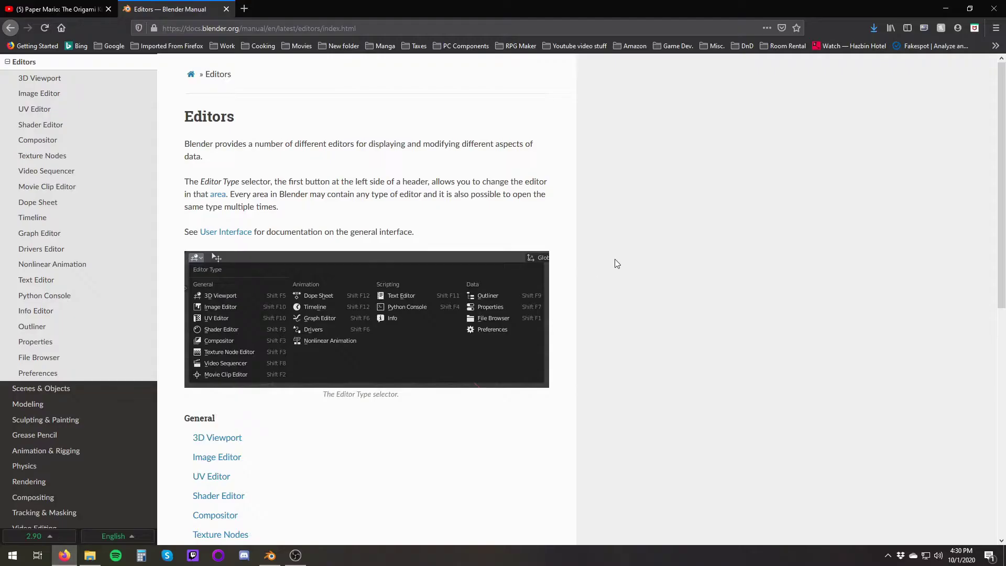
text(mea)
Search the Blender Manual for 'merge', then 'merge faces', and scroll the results
key(Return)
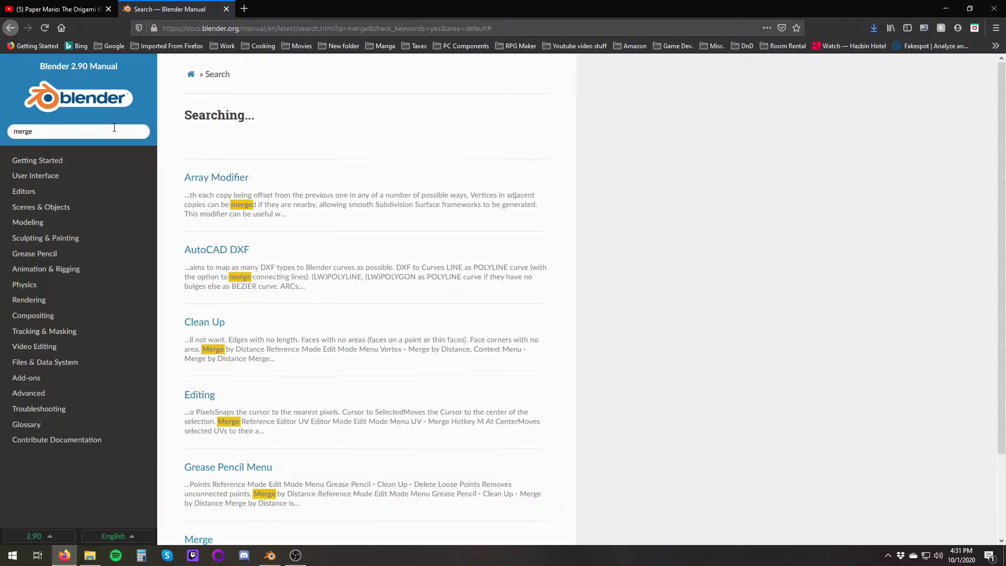
click(79, 71)
text(merge faces)
key(Return)
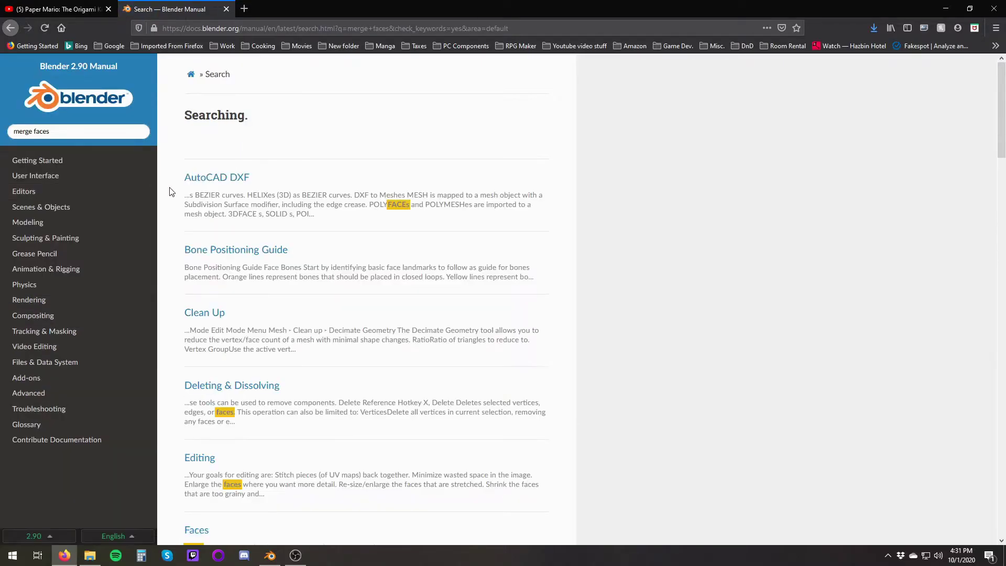
scroll(169, 192, down, 8)
scroll(169, 192, down, 4)
key(alt+Tab)
mouse_move(540, 341)
middle_down()
mouse_move(441, 420)
mouse_move(233, 385)
mouse_move(481, 486)
mouse_move(600, 404)
mouse_move(15, 373)
middle_up()
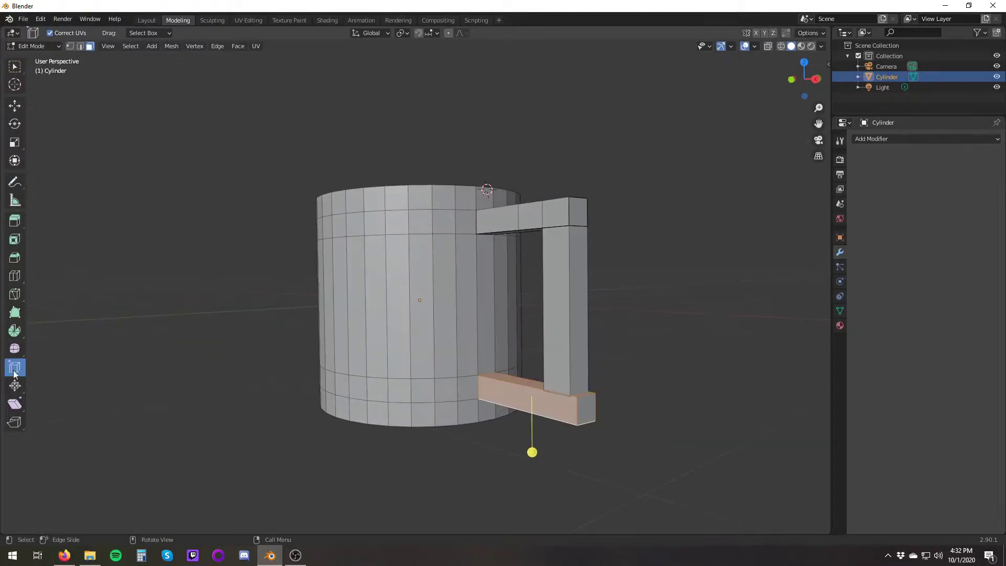
Add a loop cut across the handle's bottom arm and slide it into place
key(shift+space)
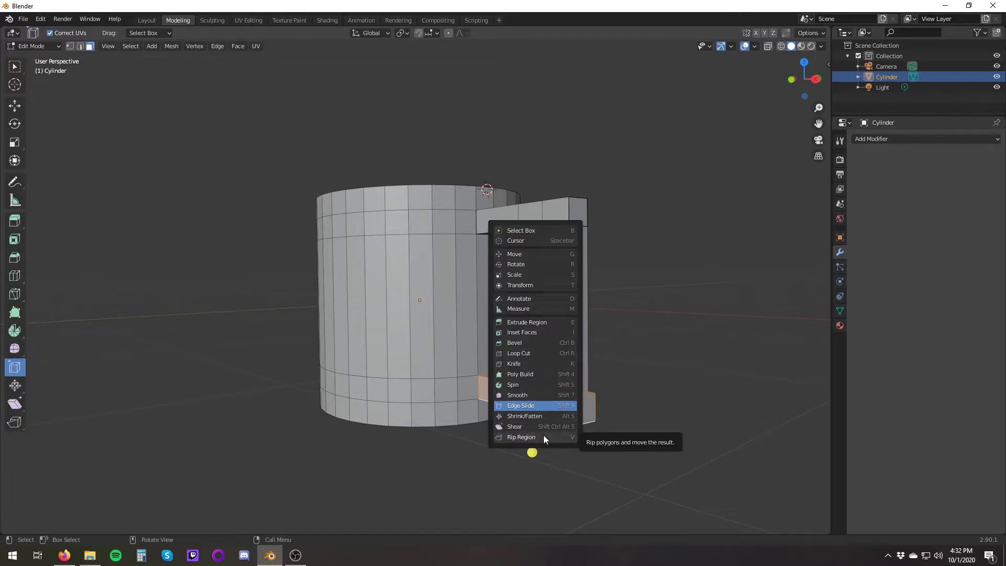
right_click(577, 425)
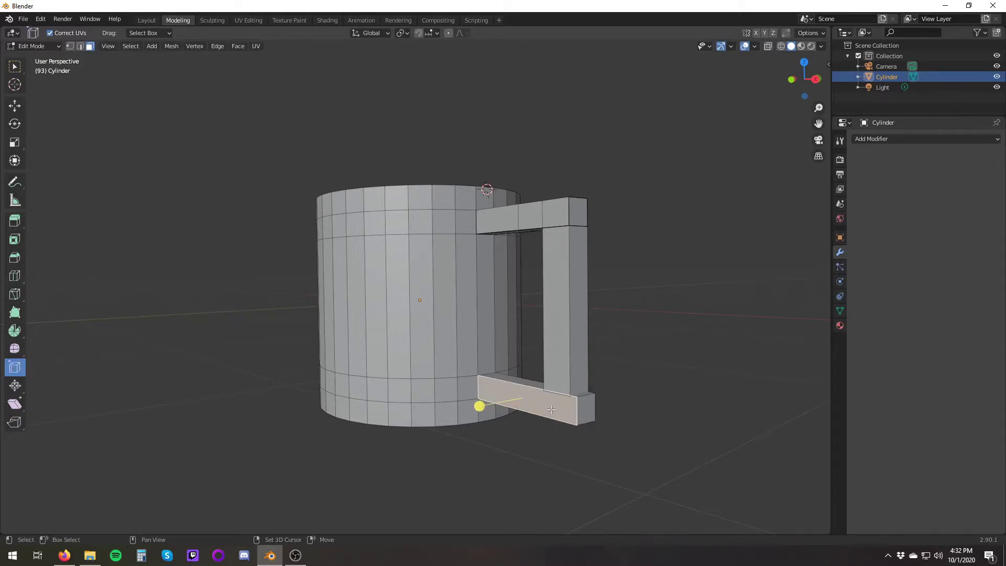
middle_drag(551, 410, 17, 377)
click(15, 275)
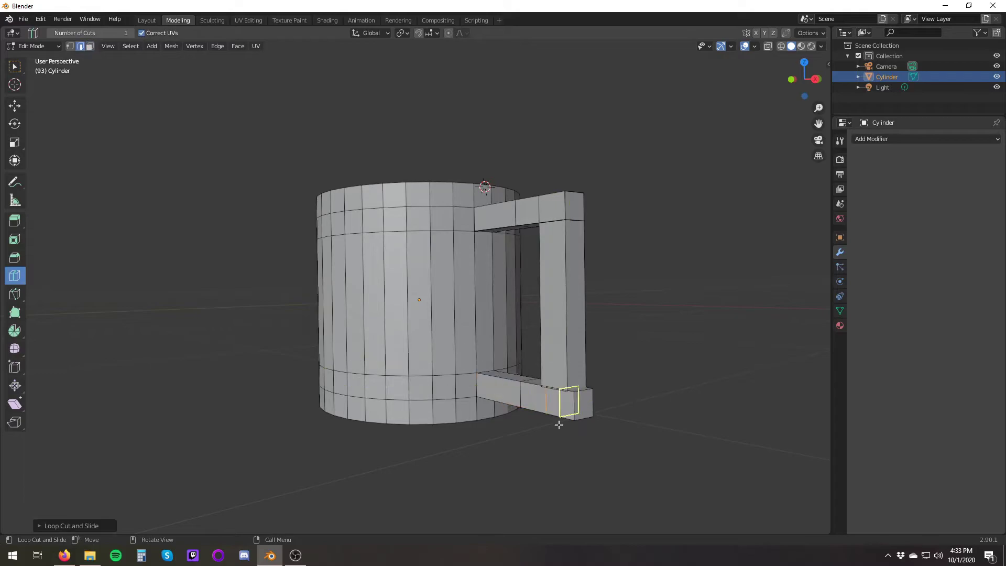
click(564, 401)
middle_drag(563, 401, 584, 458)
Extrude the bottom arm's end face outward along its axis to meet the upright
middle_drag(525, 440, 93, 392)
mouse_move(523, 464)
middle_down()
mouse_move(752, 456)
mouse_move(142, 156)
mouse_move(606, 456)
mouse_move(656, 105)
middle_up()
click(607, 456)
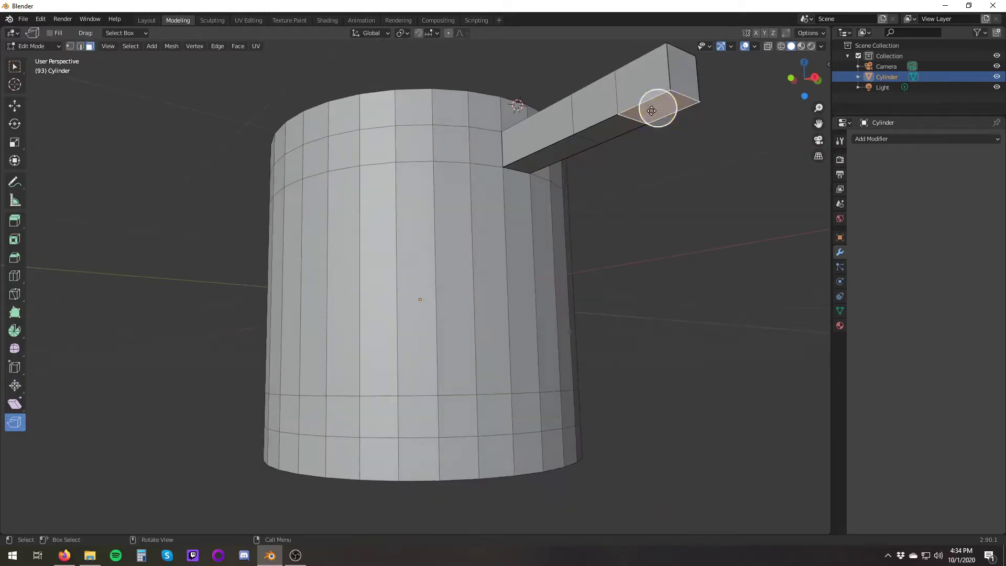
key(shift+space)
key(e)
drag(628, 419, 650, 416)
drag(753, 425, 753, 425)
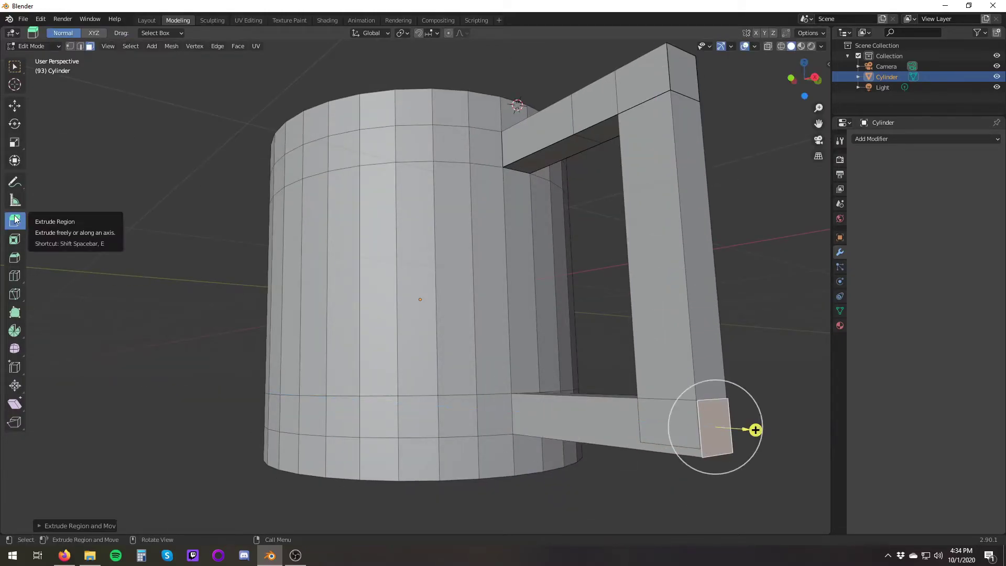
scroll(754, 424, down, 3)
Go from Sculpt Mode back to Edit Mode and select faces up the handle
click(32, 46)
click(32, 59)
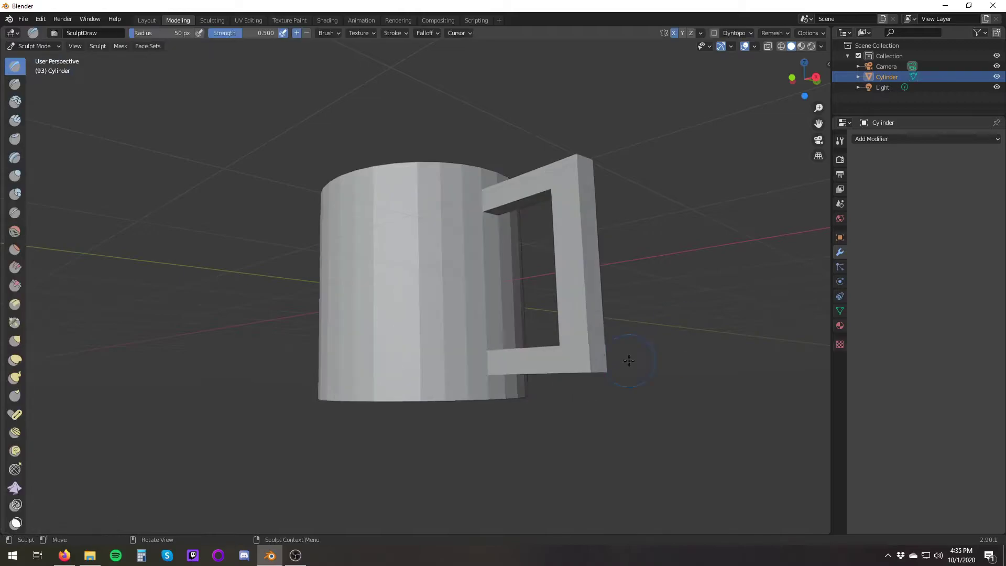
key(Tab)
click(32, 46)
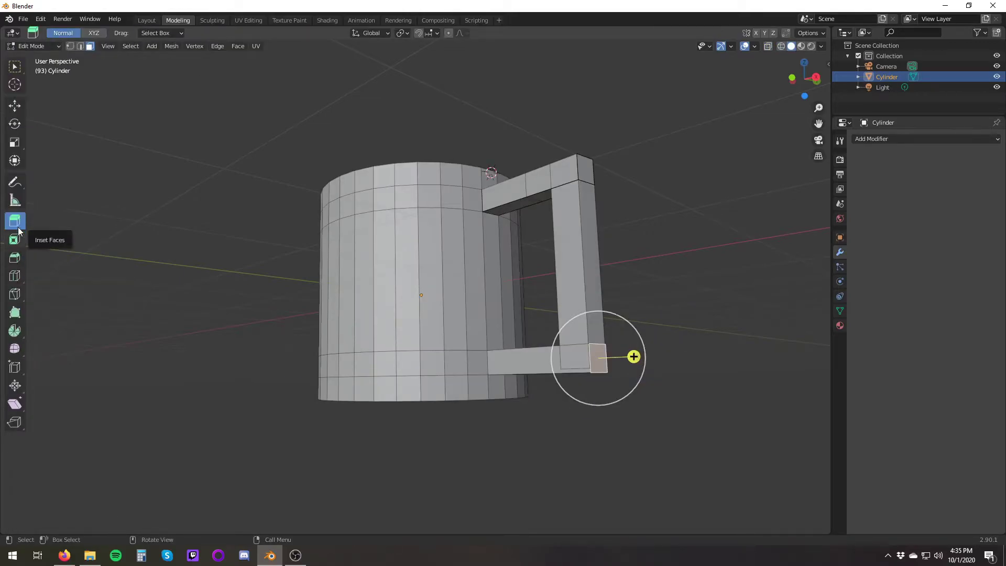
click(41, 19)
click(11, 33)
ctrl+click(576, 278)
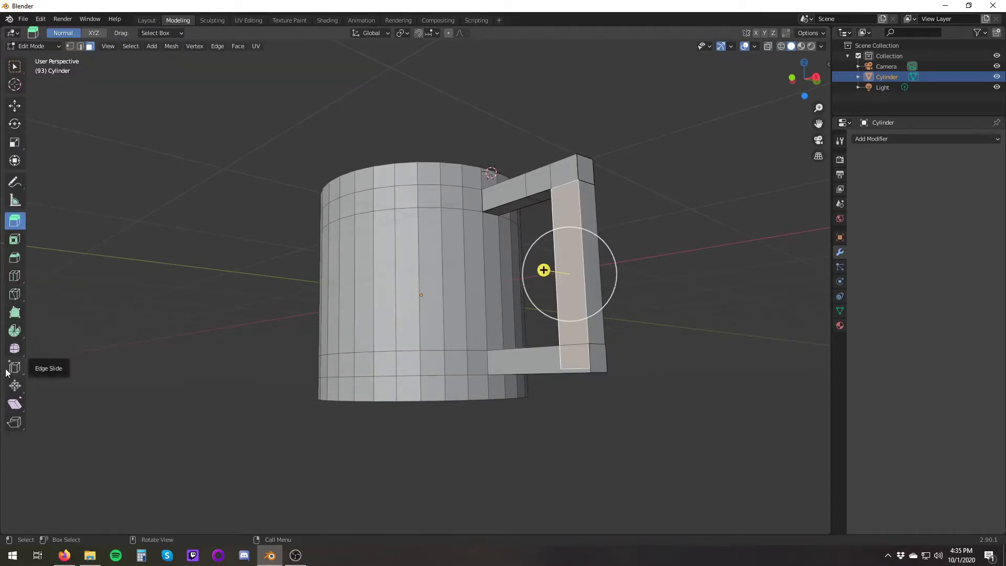
mouse_move(15, 367)
middle_down()
mouse_move(239, 344)
mouse_move(672, 368)
middle_up()
Edge-slide a loop along the handle's upright, using X-ray to see through the mesh
click(15, 367)
middle_drag(143, 262, 534, 370)
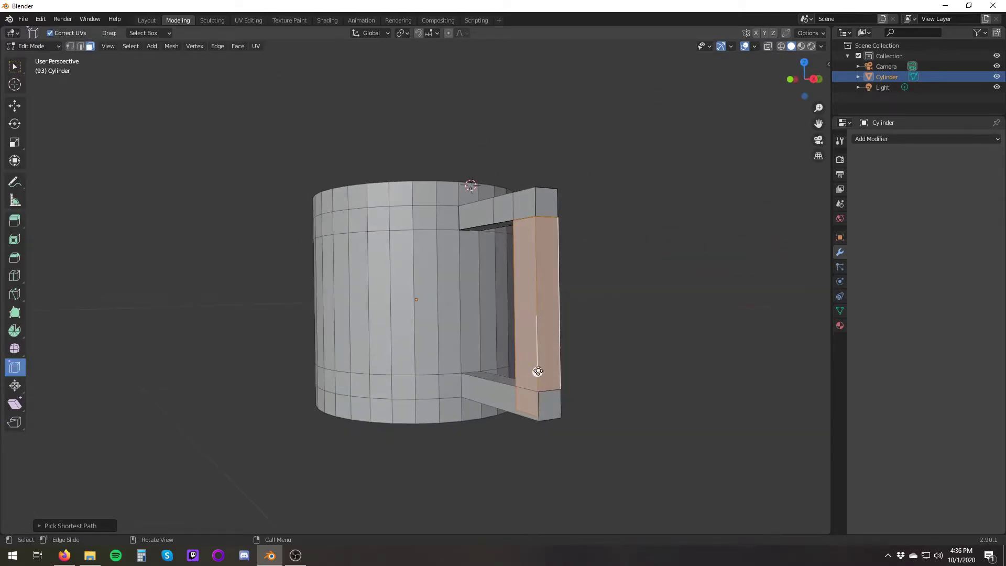
click(40, 449)
drag(537, 372, 551, 295)
middle_drag(551, 295, 506, 356)
key(alt+z)
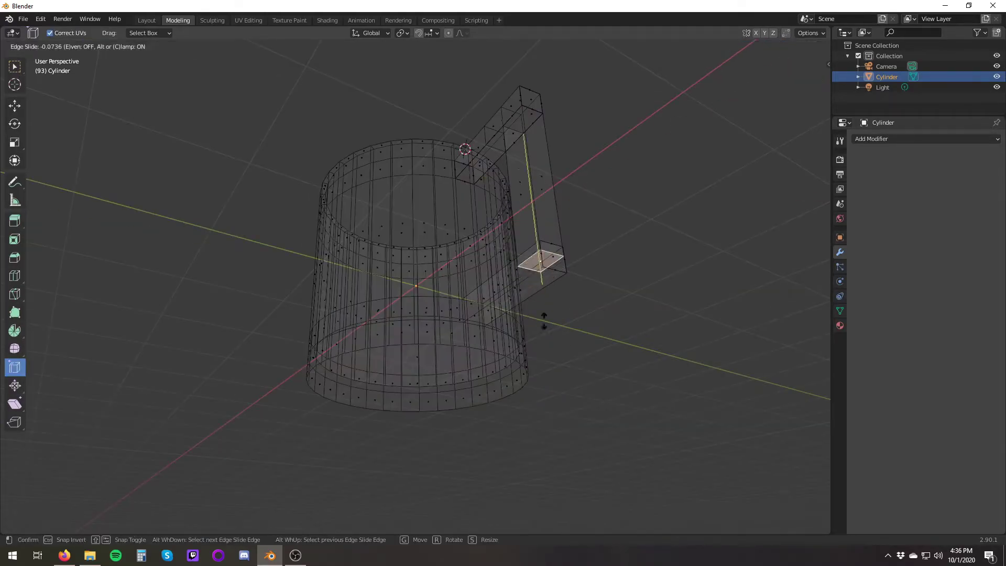
mouse_move(505, 299)
middle_down()
mouse_move(616, 313)
mouse_move(531, 407)
mouse_move(529, 468)
middle_up()
key(alt+z)
Add and slide a new loop cut on the handle upright, then extrude a section
click(498, 397)
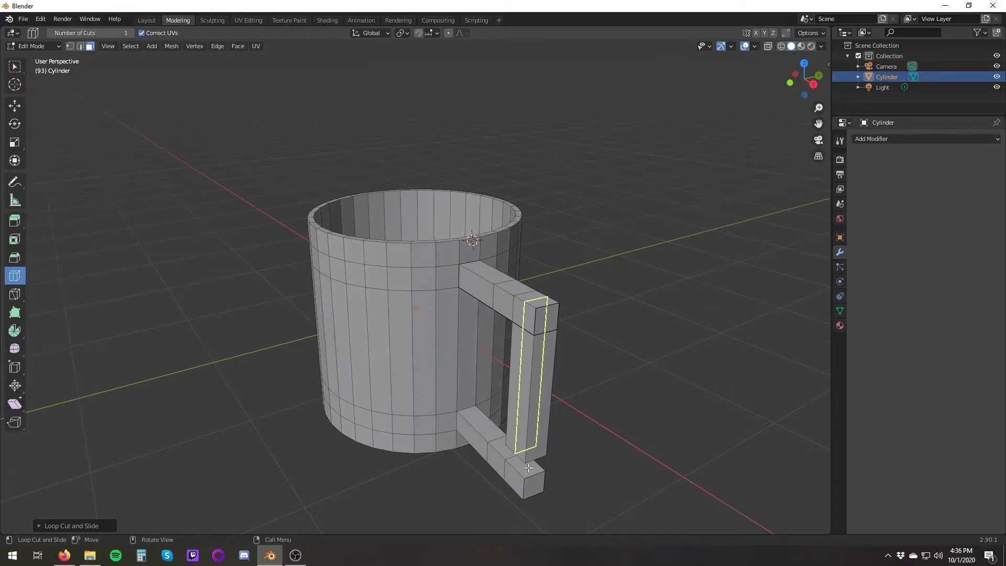
click(14, 68)
mouse_move(587, 416)
middle_down()
mouse_move(595, 284)
mouse_move(575, 344)
middle_up()
drag(545, 231, 550, 262)
mouse_move(550, 263)
middle_down()
mouse_move(571, 329)
mouse_move(561, 472)
mouse_move(613, 523)
mouse_move(613, 472)
middle_up()
click(575, 324)
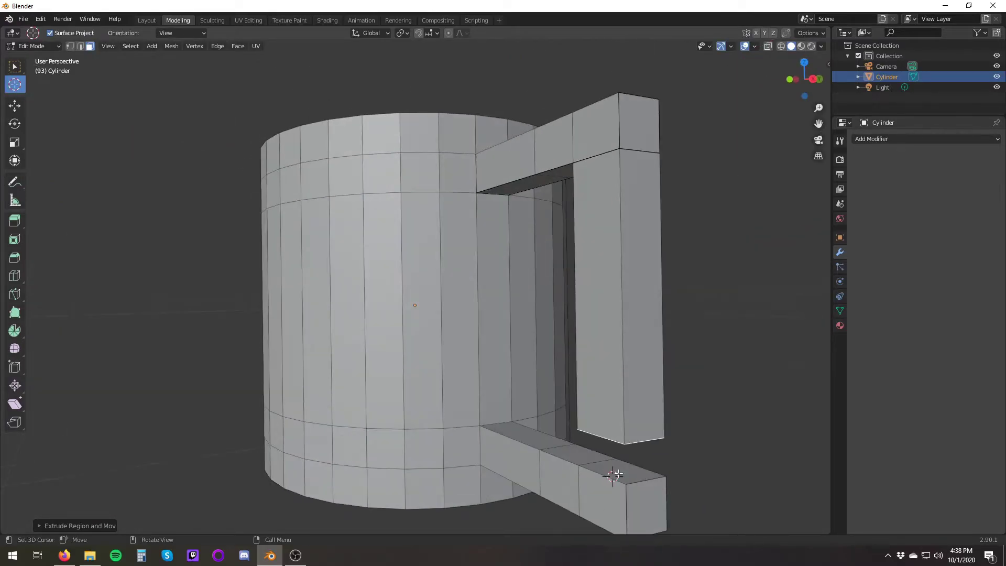
View the mug through the camera in orthographic and extrude the handle faces inward
click(23, 18)
click(819, 140)
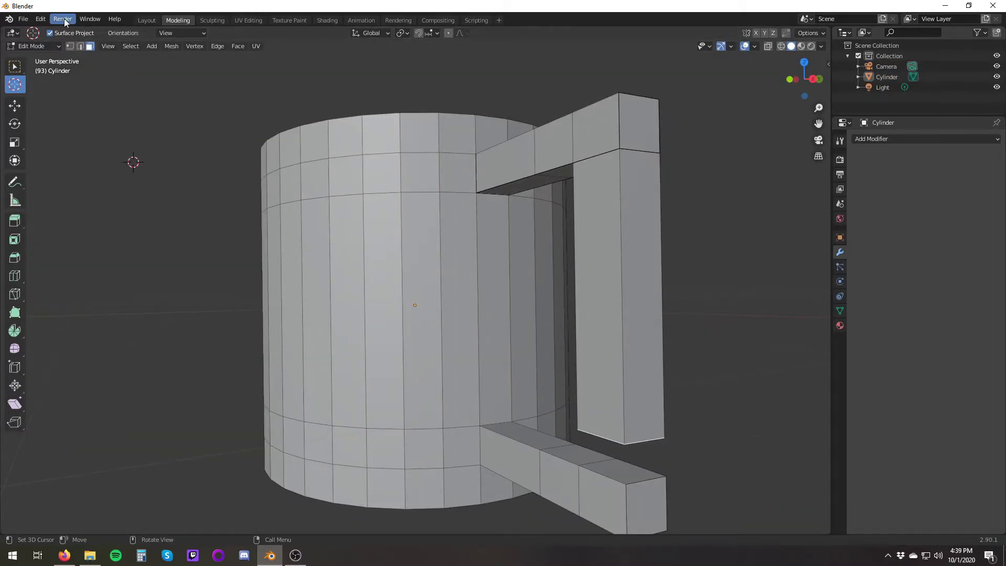
click(818, 156)
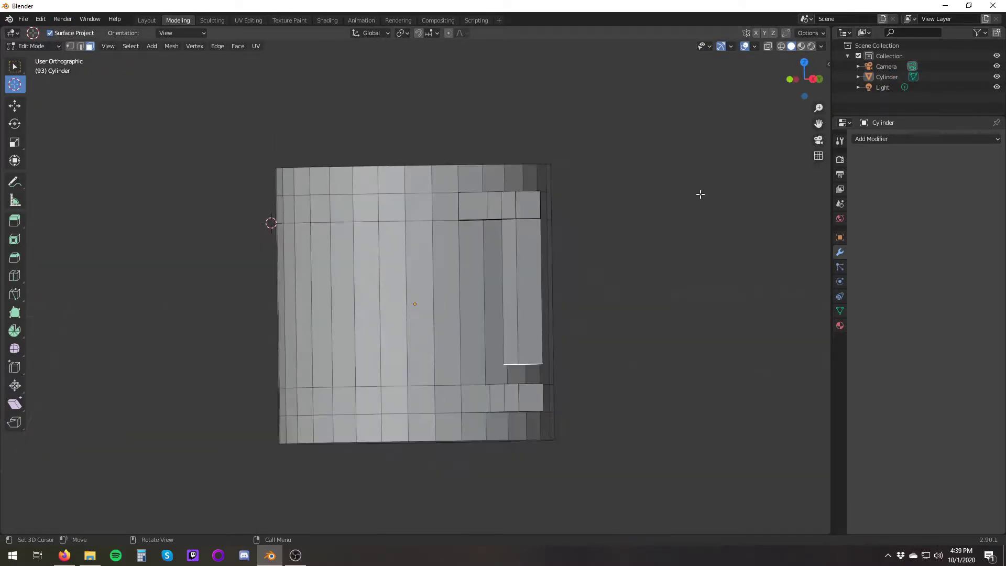
drag(523, 330, 495, 465)
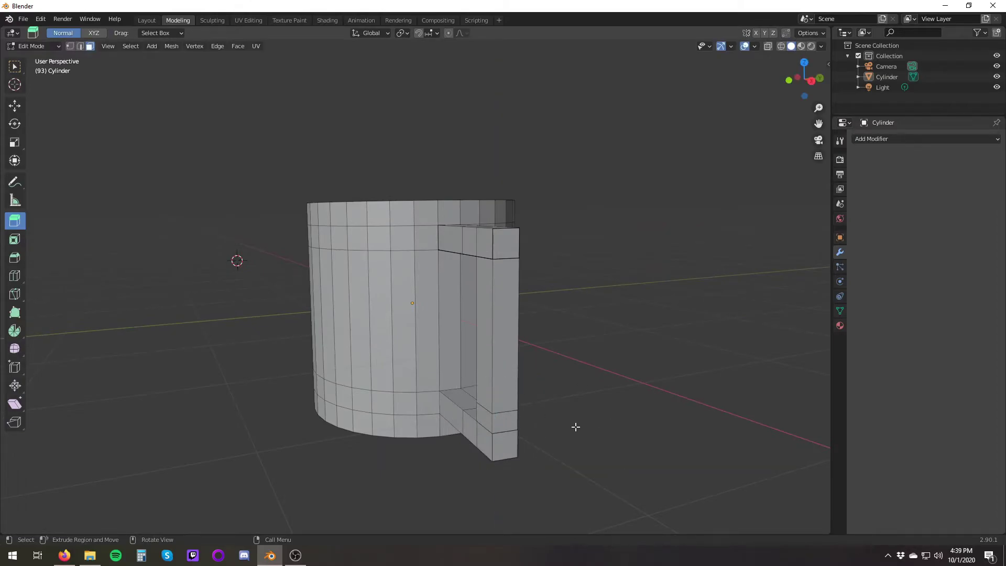
Return to solid shading and front view, then go back to the Layout workspace
key(shift+z)
key(KP_1)
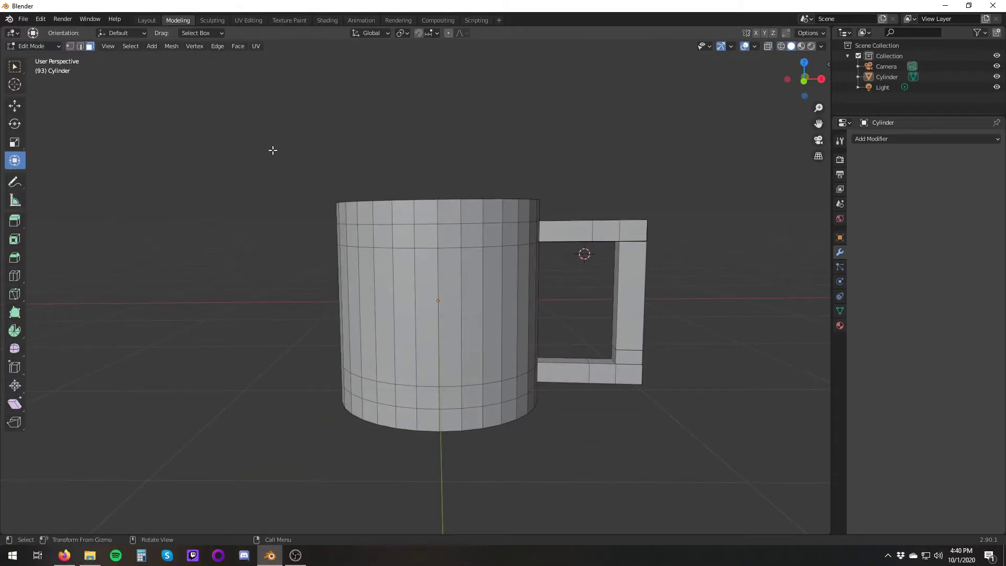
key(ctrl+Page_Up)
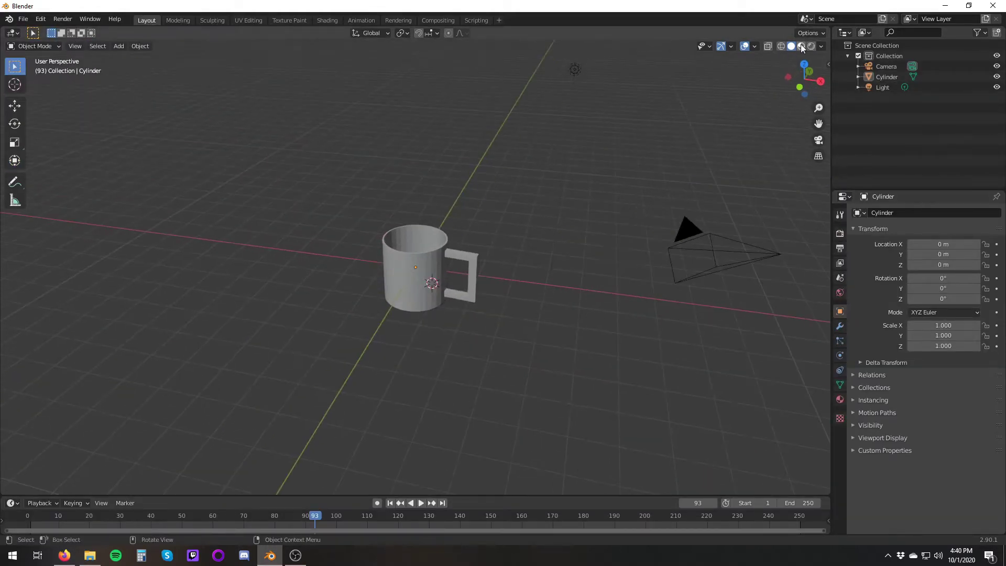
click(820, 47)
Try Flat lighting, restore Studio, then browse the mug's Modifier, Physics, Constraint and Object properties
click(848, 96)
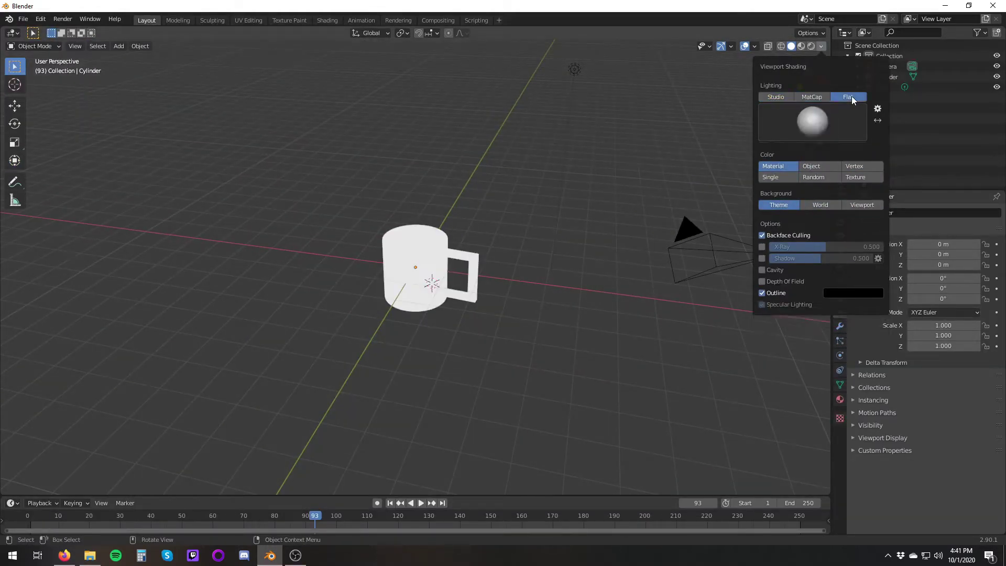
click(775, 96)
click(887, 76)
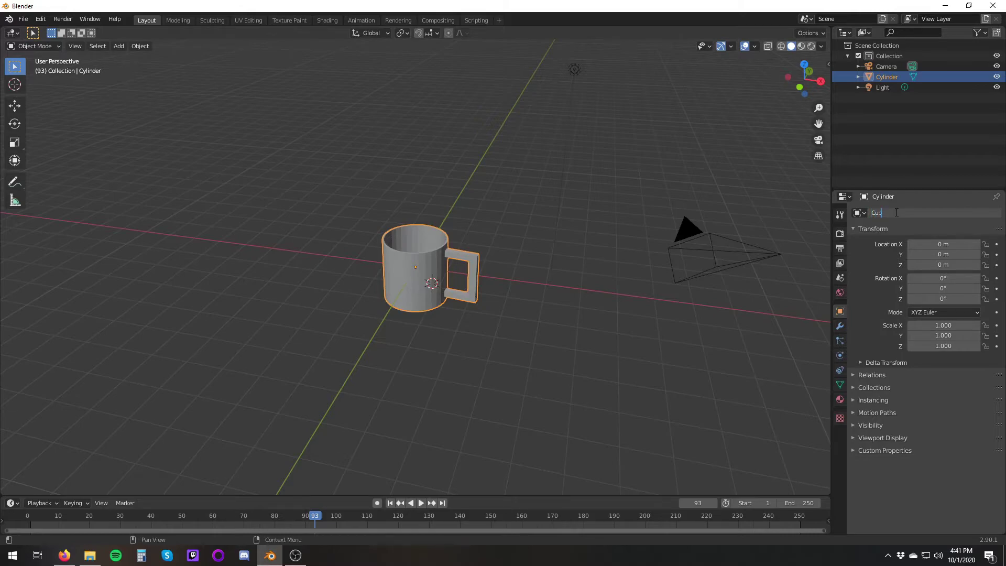
click(840, 326)
click(839, 355)
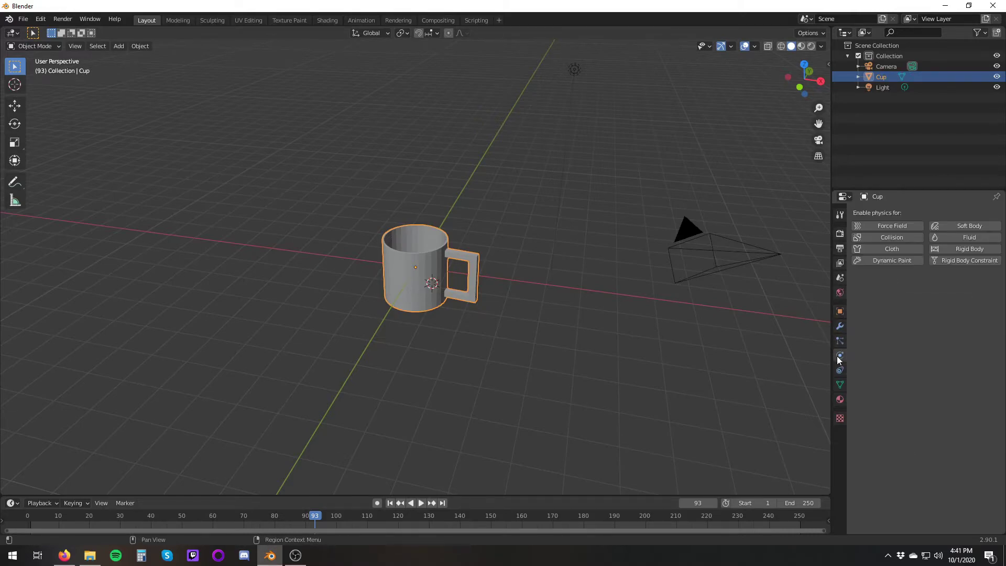
click(838, 370)
click(840, 312)
Try adding the mug to another collection via a 'My ab' search, then check scene settings
click(874, 254)
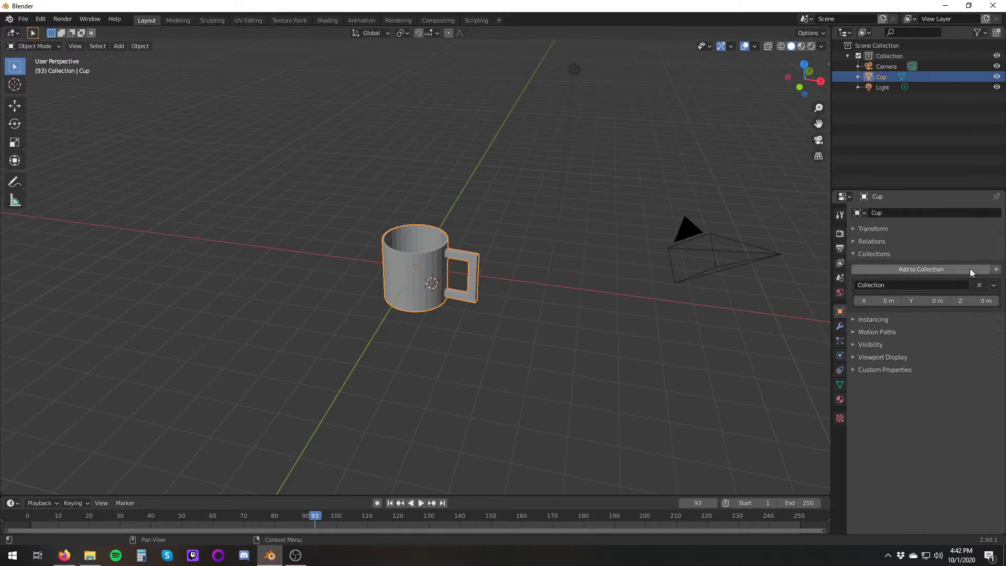
click(960, 269)
text(My ab)
key(Return)
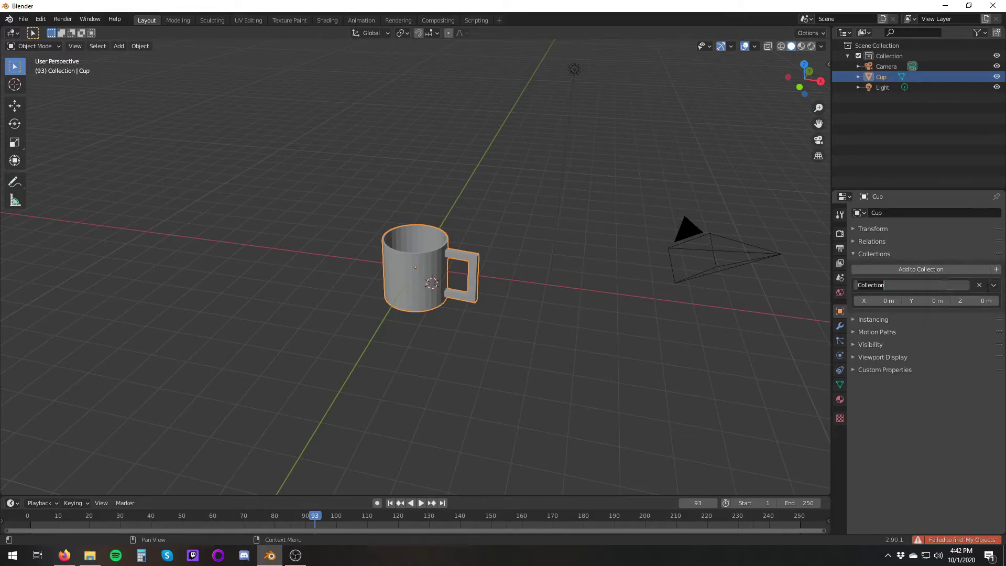
click(840, 278)
right_click(858, 184)
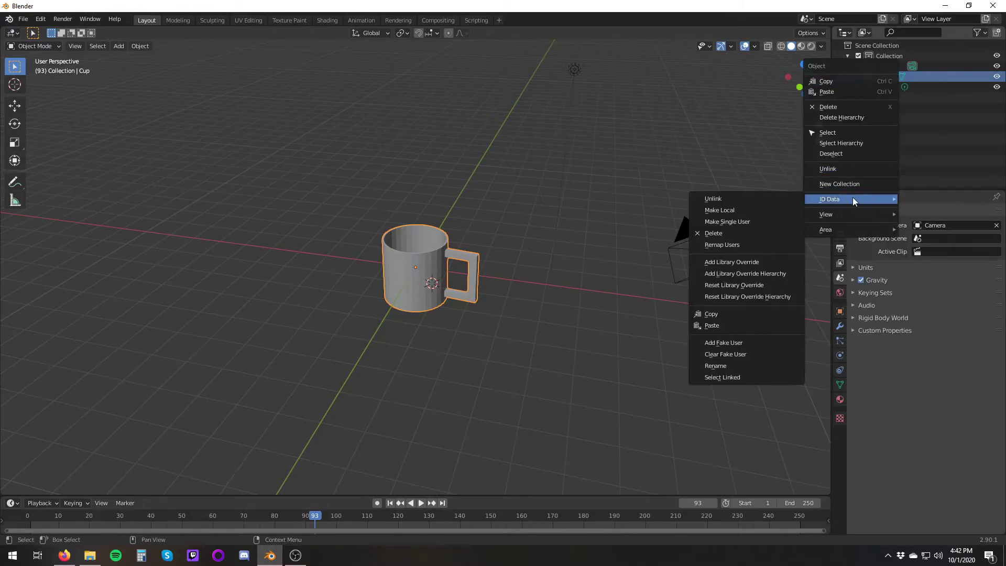
click(885, 56)
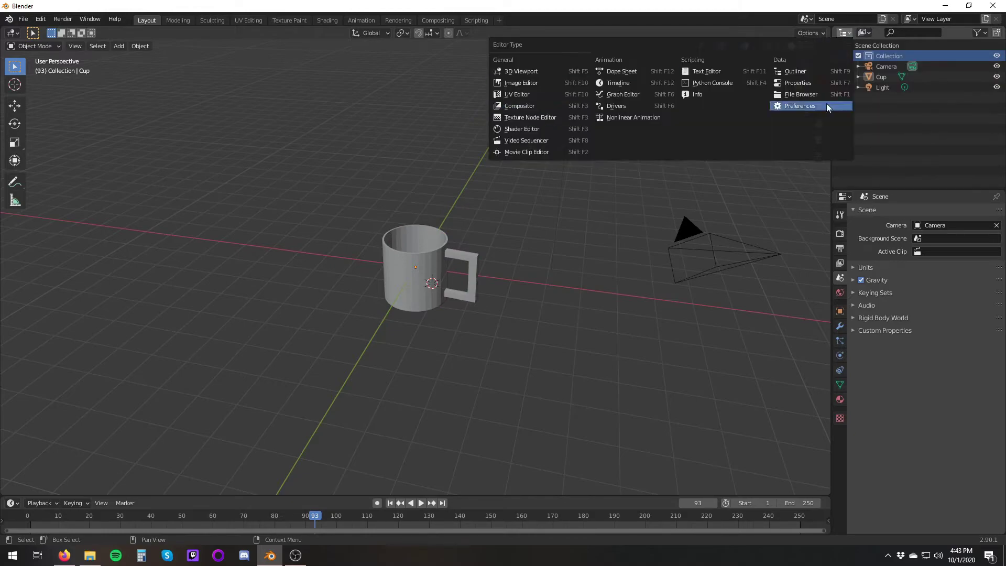
Select the Cup, switch it to Edit Mode and select a path of vertices
click(881, 77)
click(30, 46)
click(34, 69)
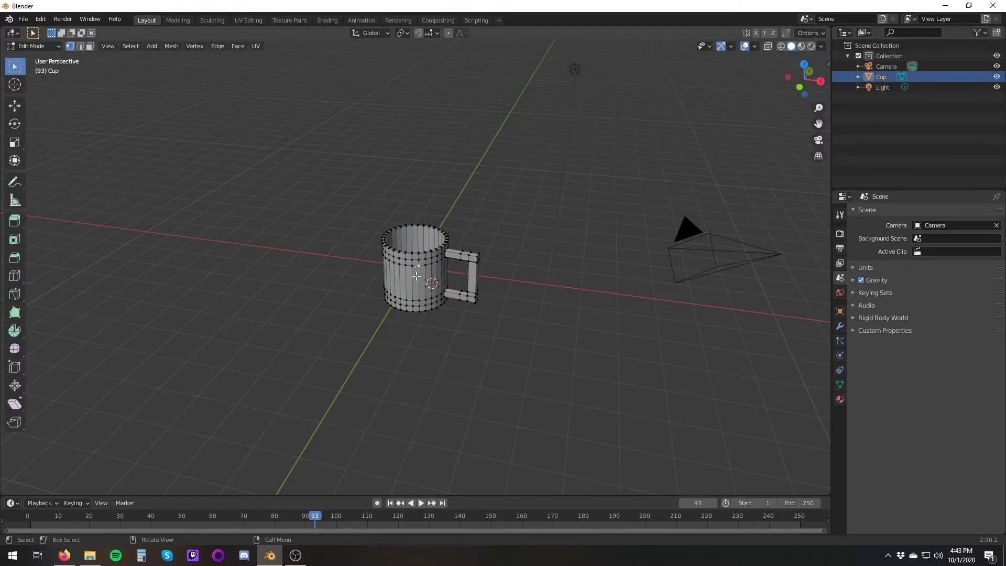
ctrl+click(445, 296)
middle_drag(446, 296, 446, 340)
key(shift+space)
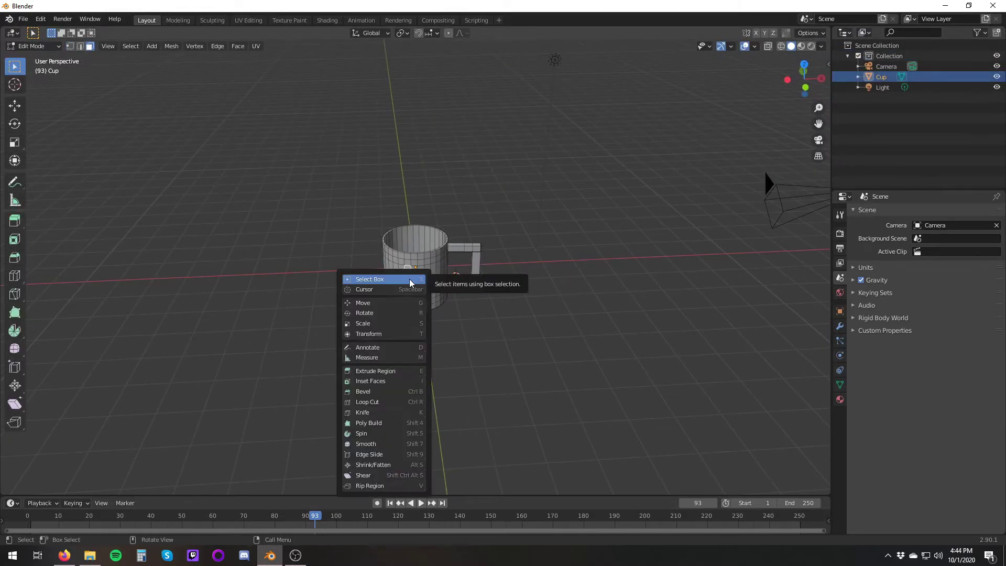
Briefly enter Texture Paint, then return the Cup to Object Mode with the Annotate tool
click(34, 47)
click(32, 118)
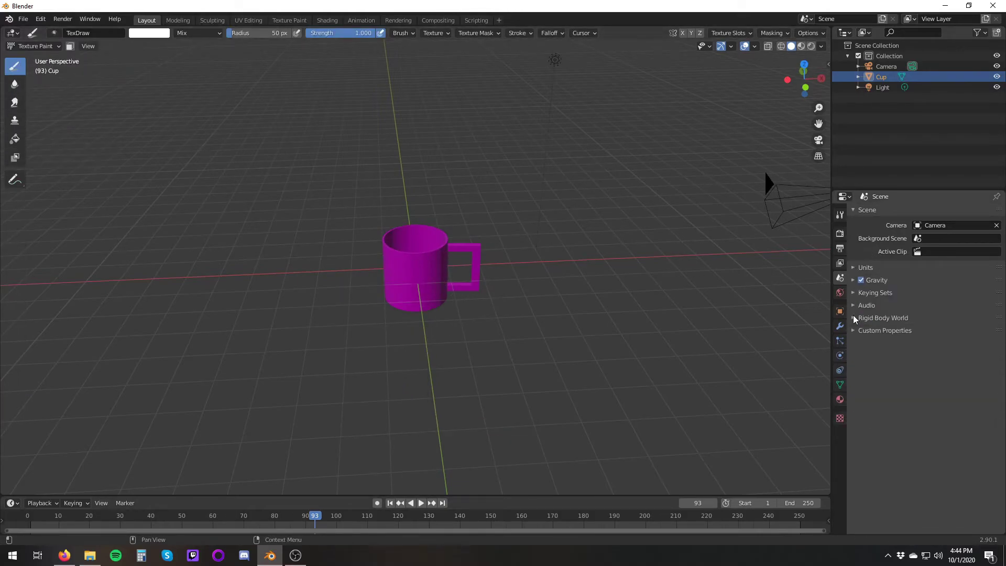
key(Tab)
key(Tab)
click(12, 33)
click(15, 182)
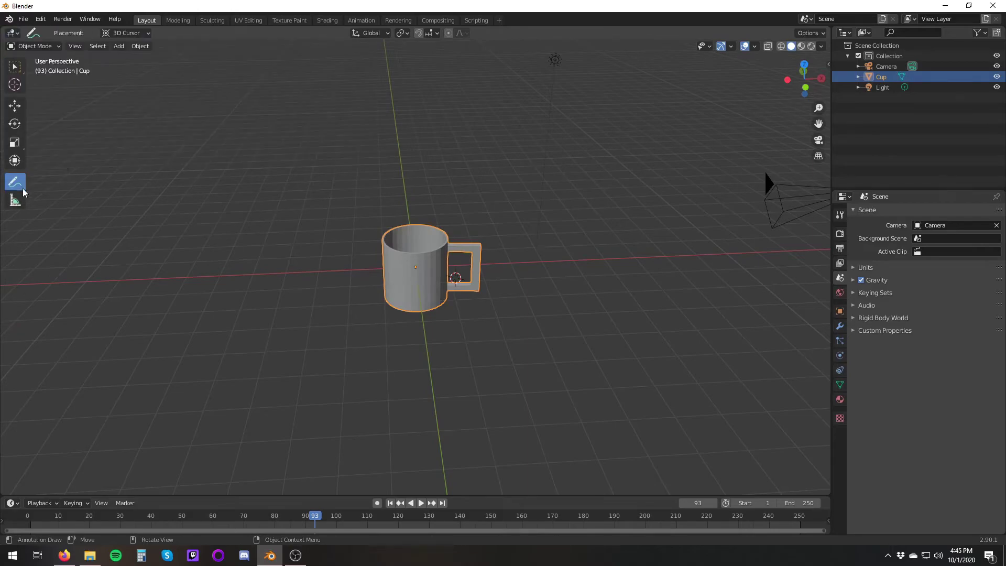
click(822, 46)
Add a plane in Edit Mode and set the render output file format to JPEG
mouse_move(764, 171)
middle_down()
mouse_move(602, 224)
mouse_move(465, 299)
mouse_move(589, 301)
middle_up()
click(841, 248)
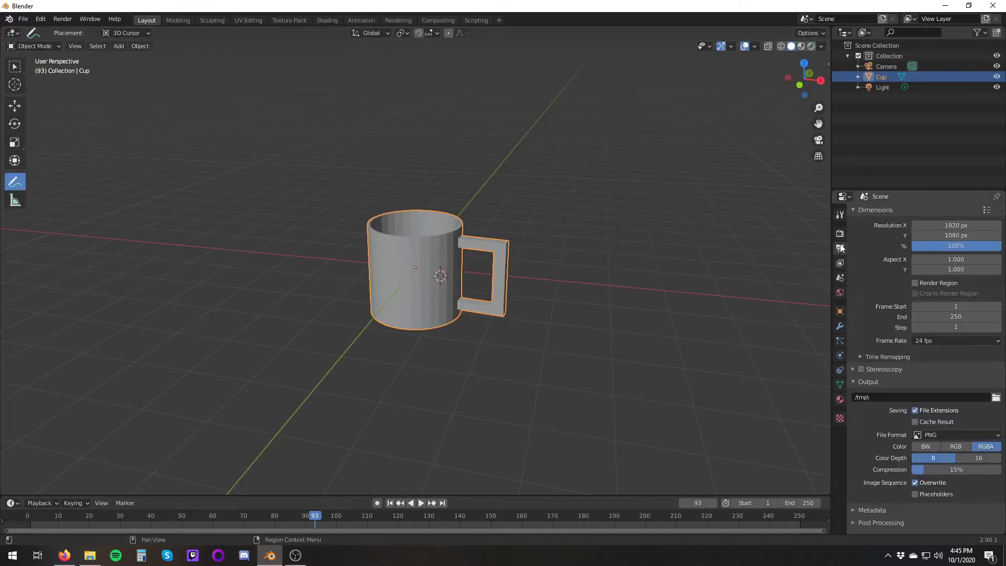
click(34, 46)
click(152, 46)
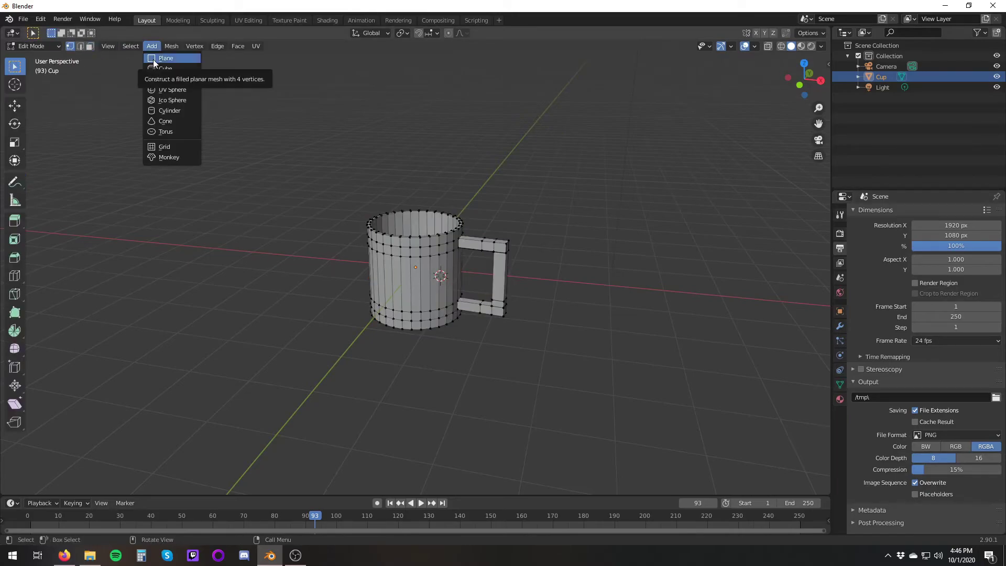
click(157, 64)
middle_drag(448, 279, 501, 280)
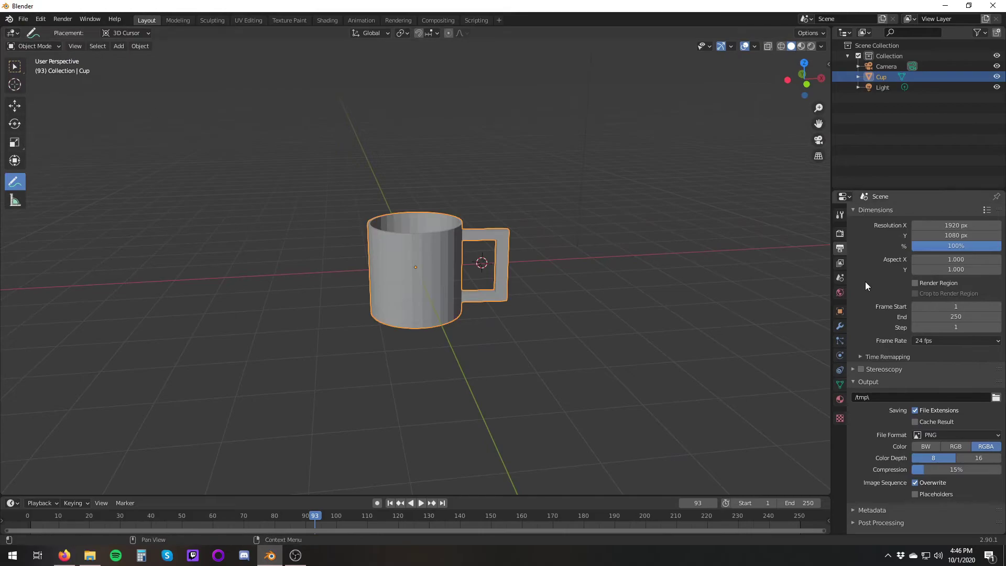
click(957, 435)
click(810, 388)
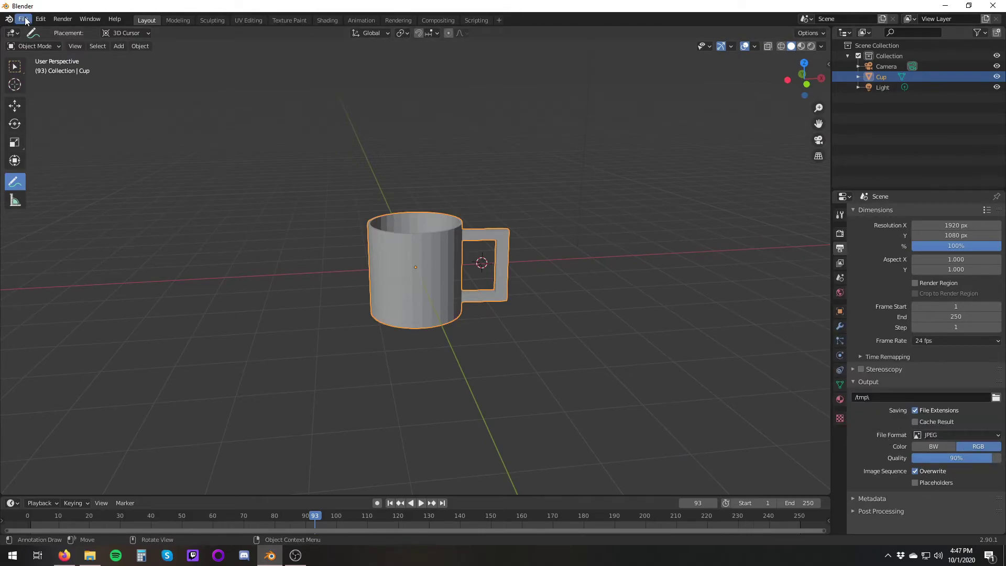
Apply Object > Quick Effects > Quick Explode to the cup
click(140, 45)
mouse_move(157, 58)
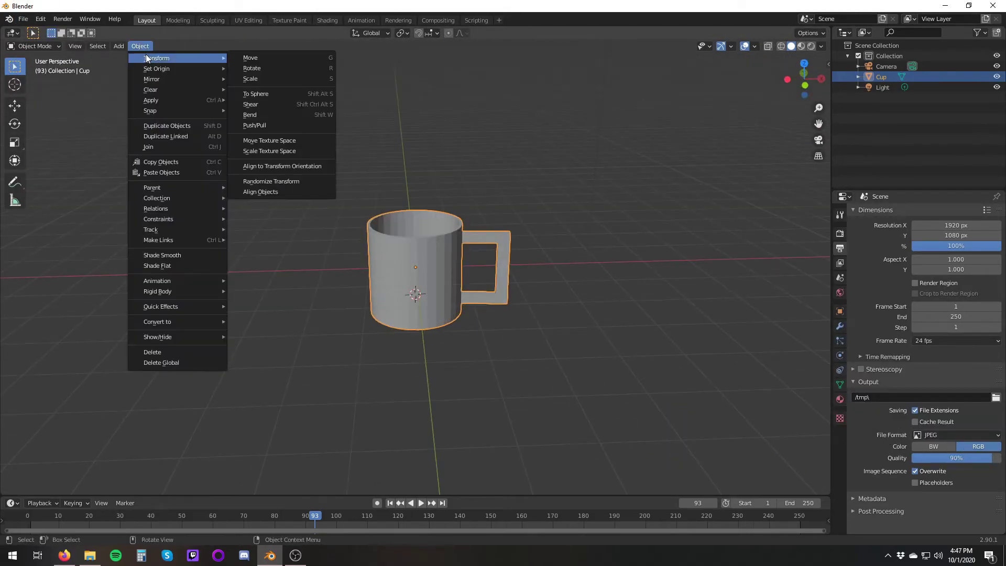
click(253, 316)
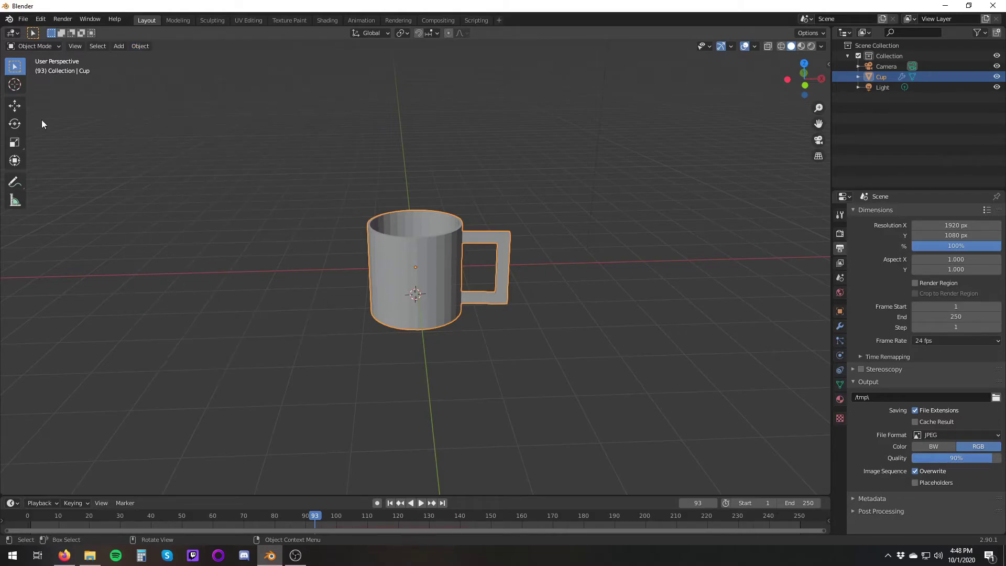
click(23, 19)
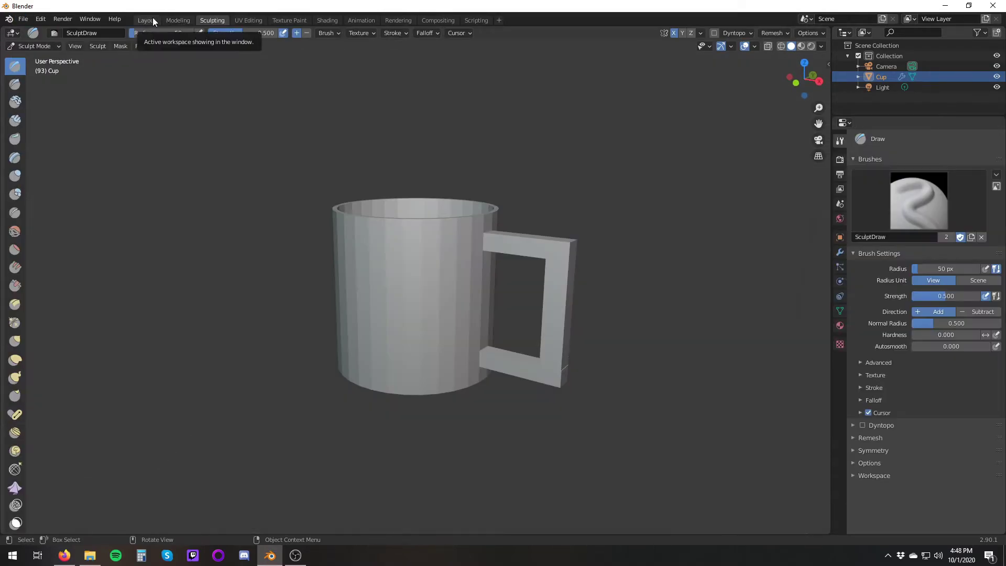
click(847, 196)
Preview the explosion, then set the render output path to Pictures\Blender\Cup
key(space)
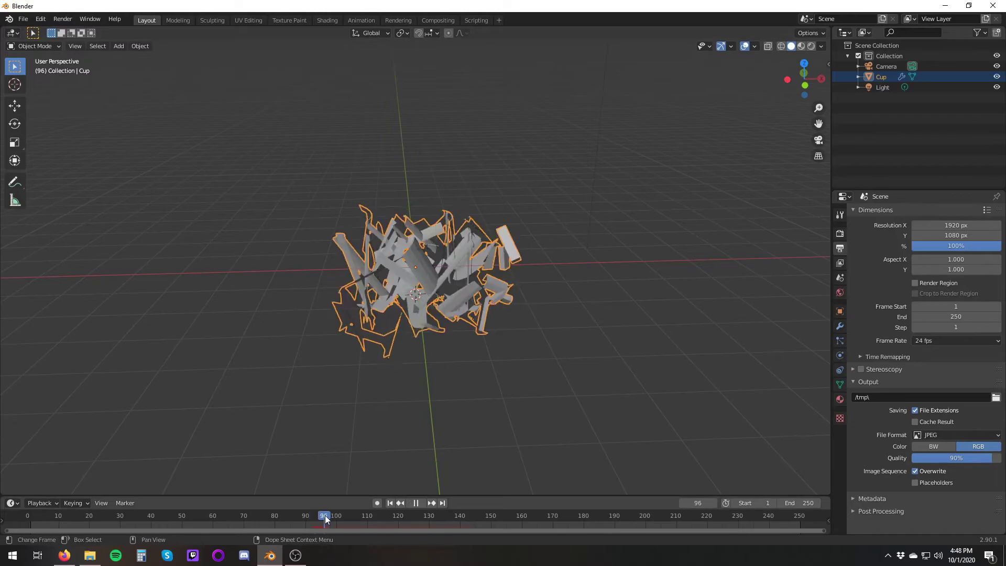
click(389, 502)
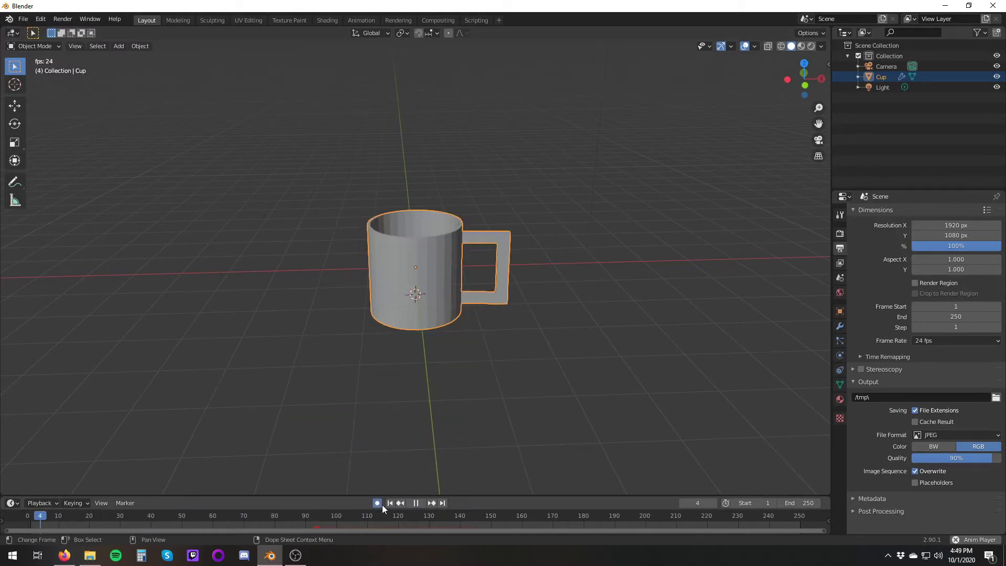
click(390, 502)
click(996, 398)
click(275, 245)
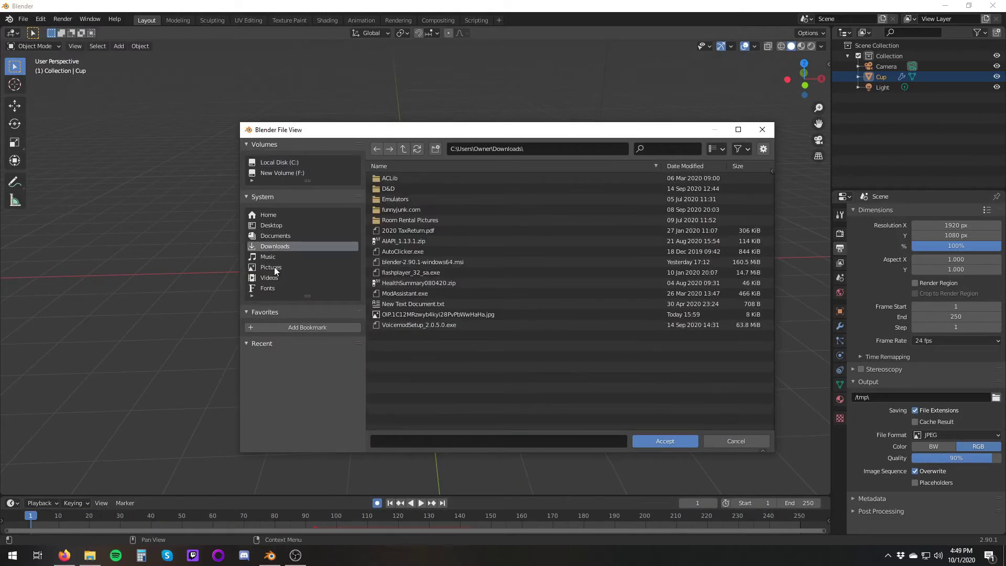
click(271, 267)
double_click(398, 188)
click(457, 442)
text(Cup)
key(Return)
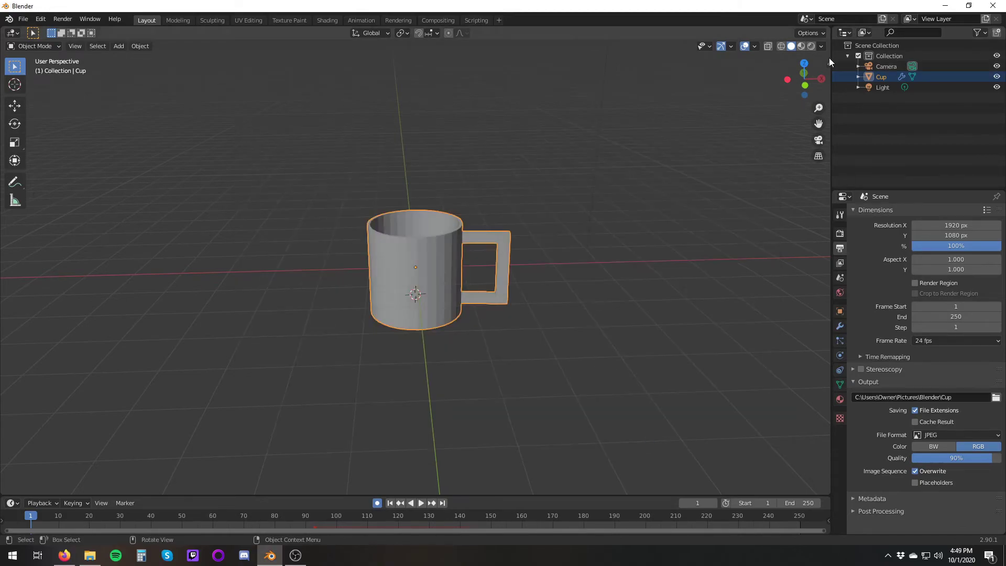
Inspect the Explode Fade material and preview the fading explosion in Material Preview shading
middle_drag(503, 220, 530, 189)
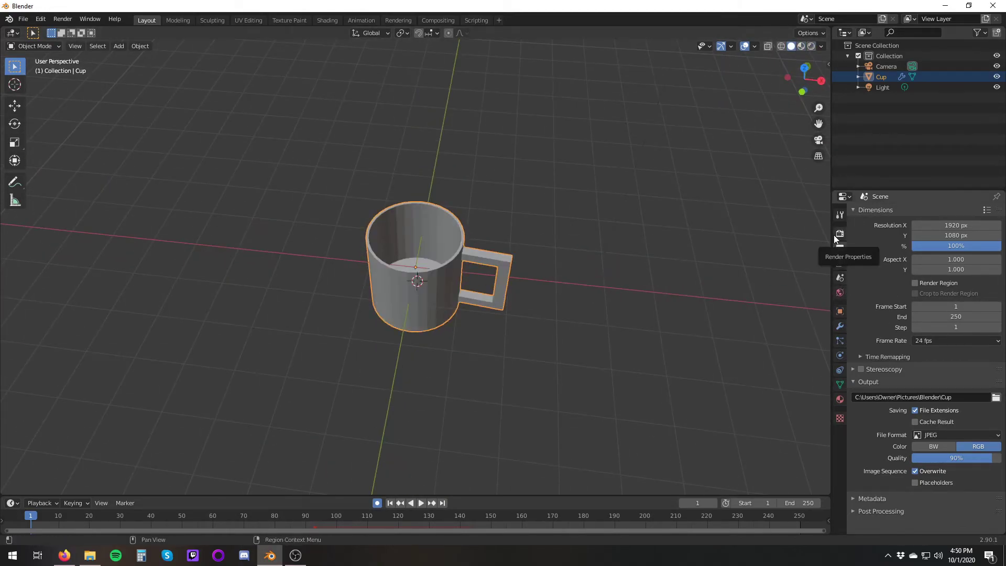
click(837, 236)
click(840, 399)
click(811, 46)
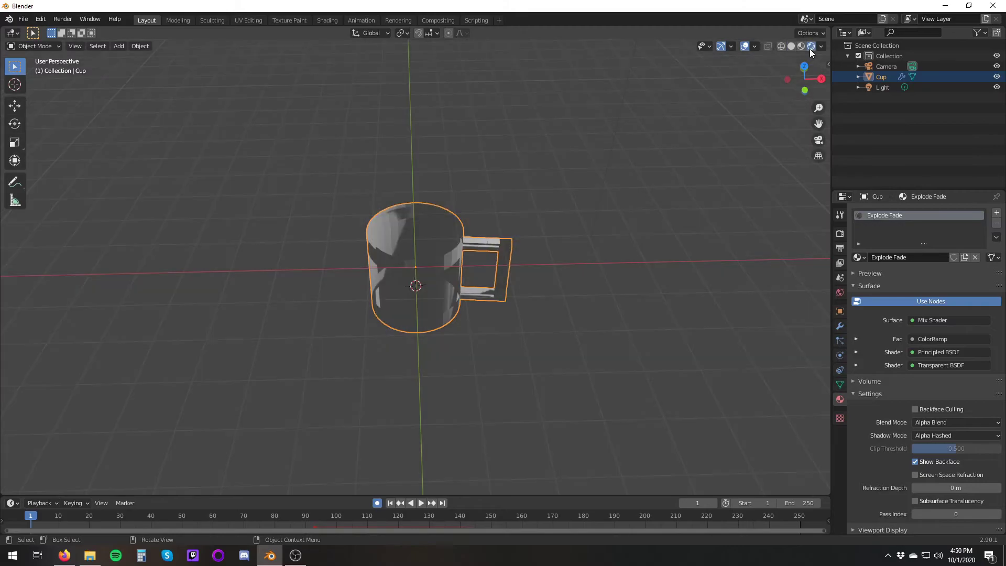
click(421, 503)
key(Escape)
click(822, 45)
click(791, 45)
right_click(891, 215)
click(845, 196)
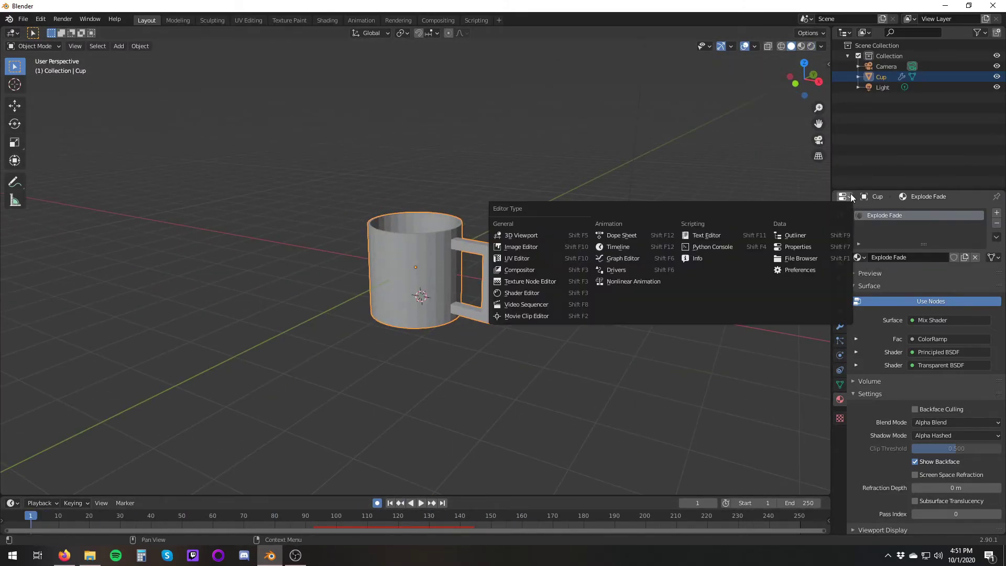
Turn the Properties area into a wide Shader Editor showing the fade nodes
click(522, 293)
drag(832, 393, 320, 314)
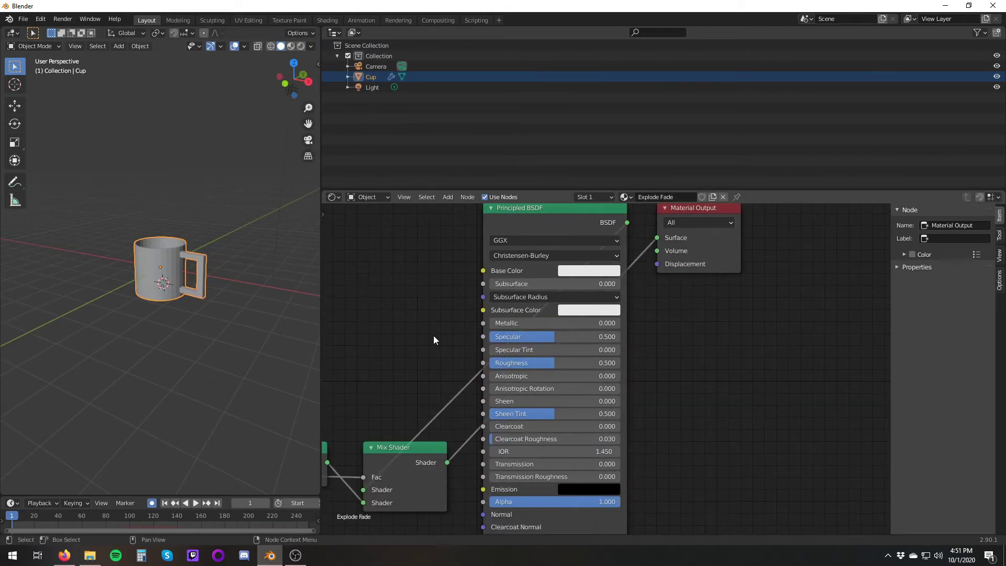
middle_drag(440, 347, 775, 220)
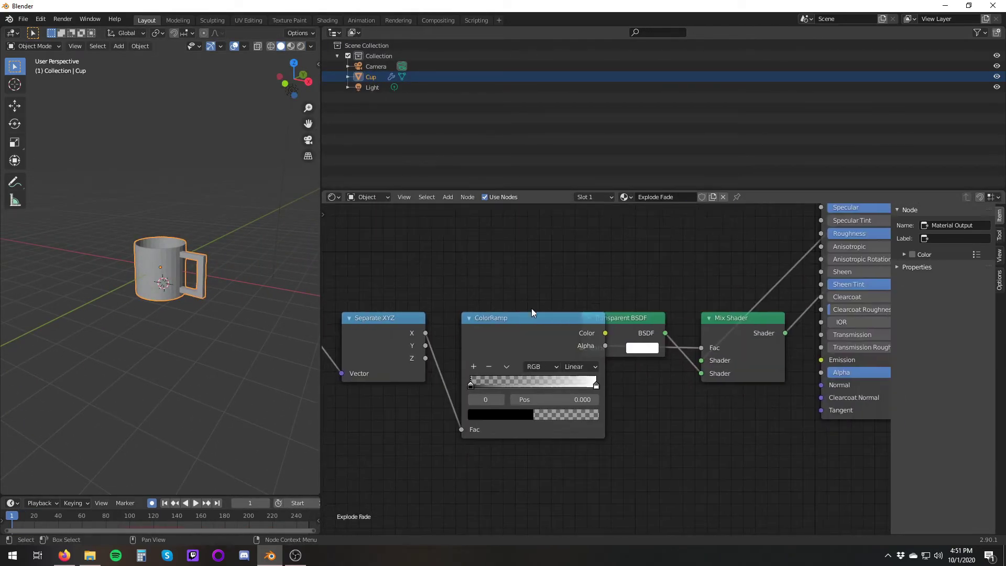
drag(532, 308, 581, 255)
scroll(590, 299, down, 2)
scroll(723, 297, up, 2)
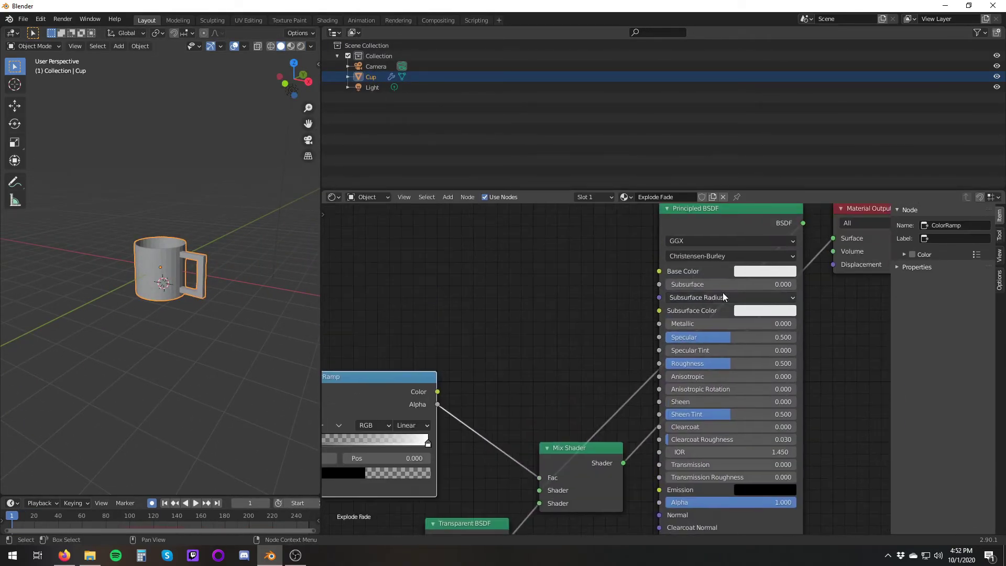
middle_drag(425, 308, 313, 321)
Make the ColorRamp's right stop green and slide the black stop to 0.177
click(756, 237)
scroll(603, 314, down, 2)
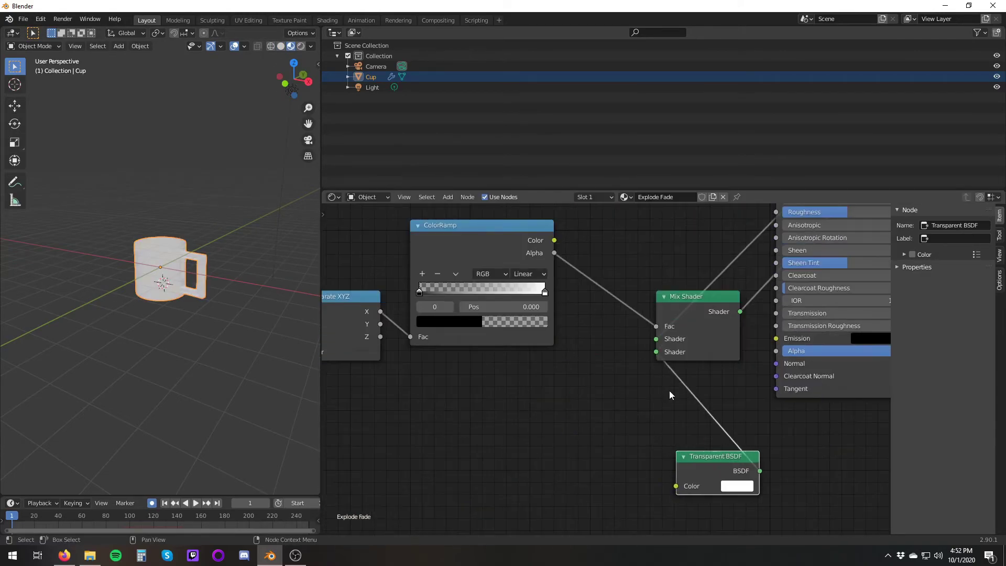
scroll(669, 391, down, 1)
click(662, 408)
scroll(577, 387, up, 2)
mouse_move(505, 391)
middle_down()
mouse_move(620, 310)
mouse_move(696, 291)
middle_up()
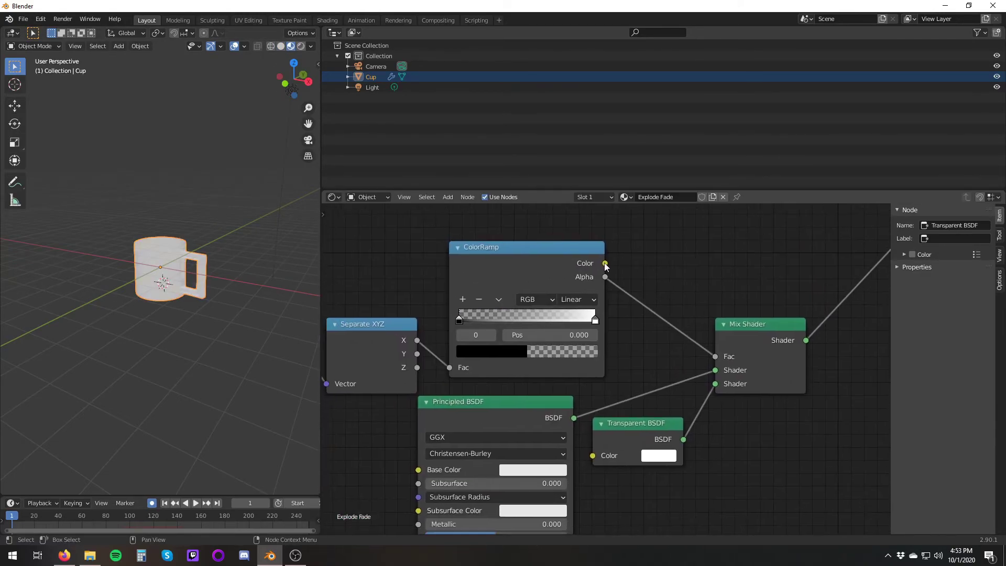
click(467, 350)
click(478, 197)
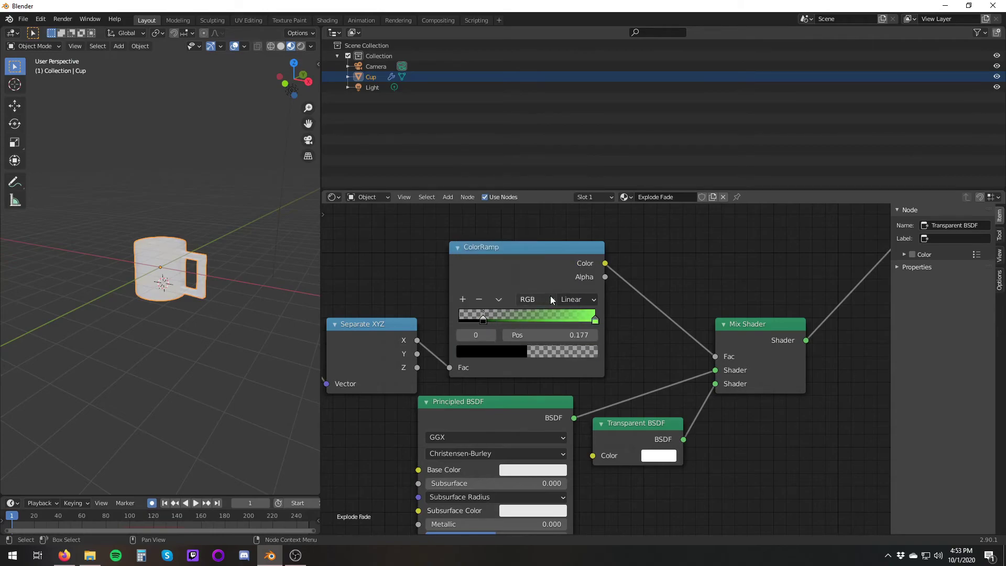
drag(459, 319, 483, 319)
Give the Principled BSDF a blue Base Color and full Metallic
middle_drag(403, 274, 552, 261)
middle_drag(441, 361, 323, 283)
click(564, 378)
click(565, 279)
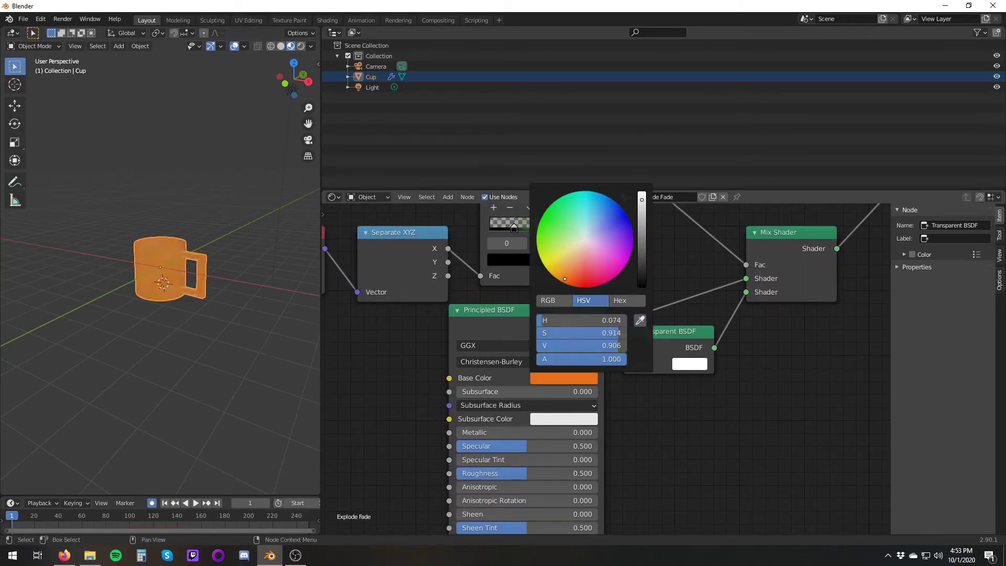
click(624, 217)
click(510, 434)
text(.5)
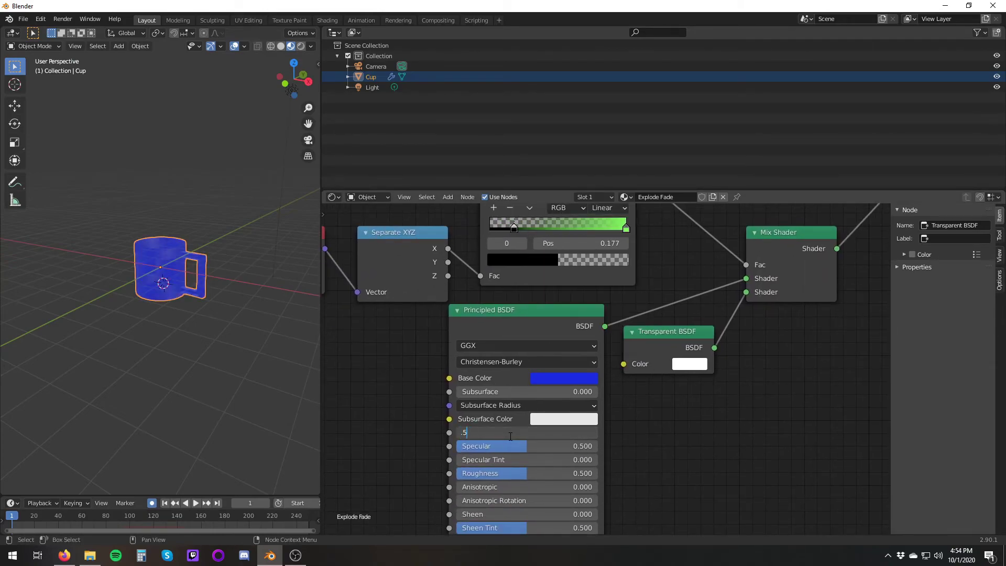
key(Return)
scroll(636, 429, down, 1)
click(571, 445)
Set the Transparent BSDF colour to pink
middle_drag(667, 374, 671, 387)
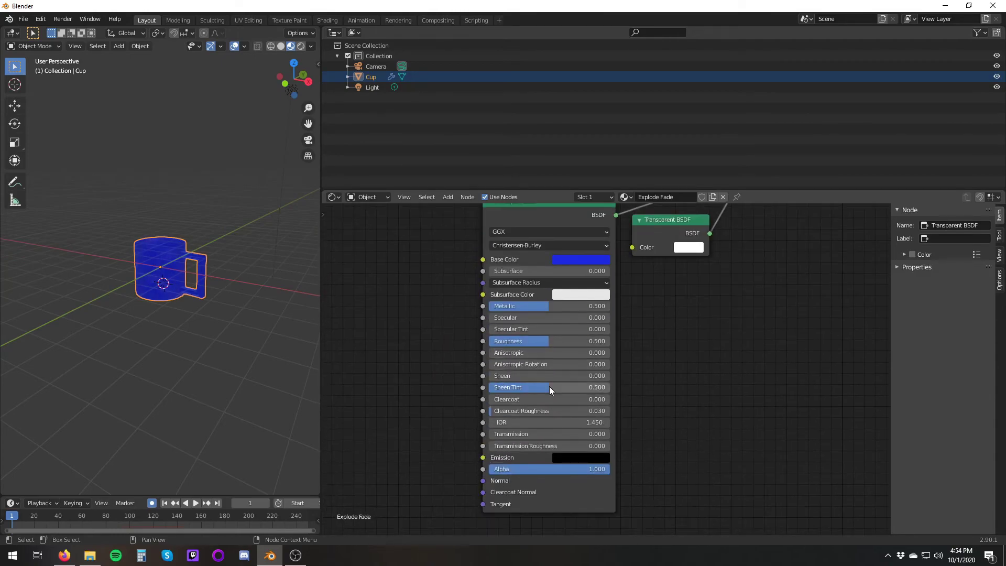
middle_drag(796, 235, 733, 397)
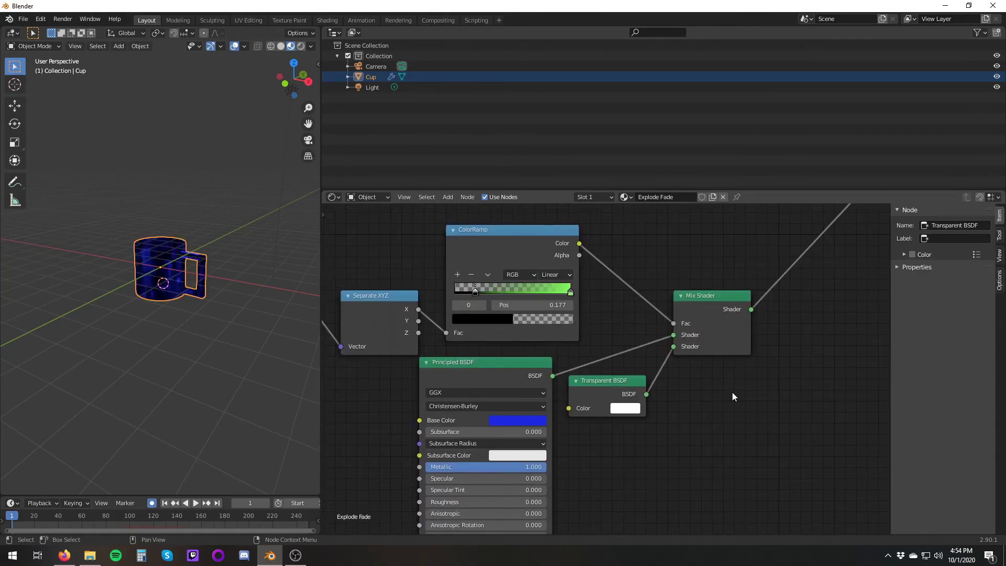
click(625, 409)
click(679, 296)
Set the Subsurface Color to purple and widen the 3D viewport again
middle_drag(603, 367, 688, 217)
click(604, 305)
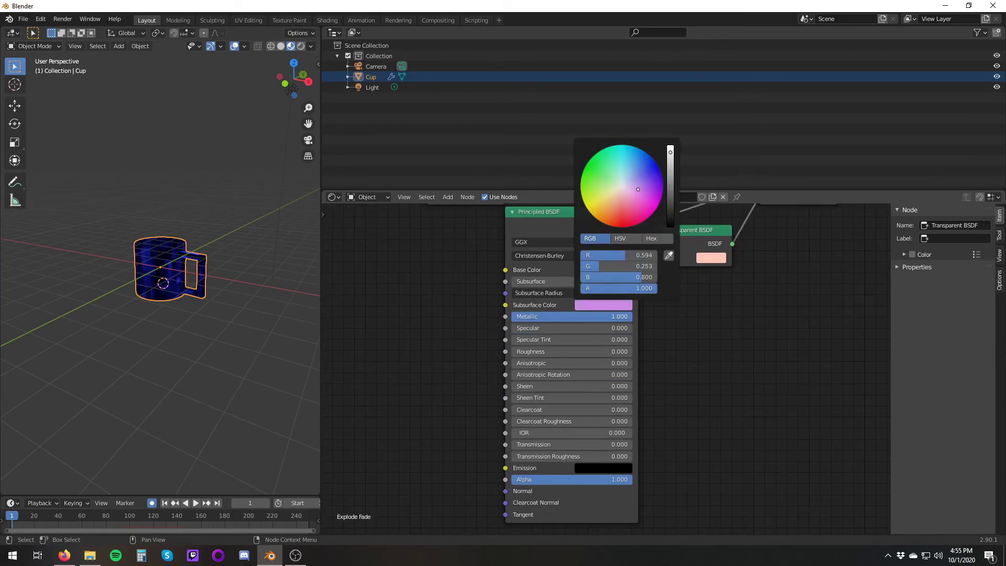
click(608, 173)
scroll(656, 398, down, 3)
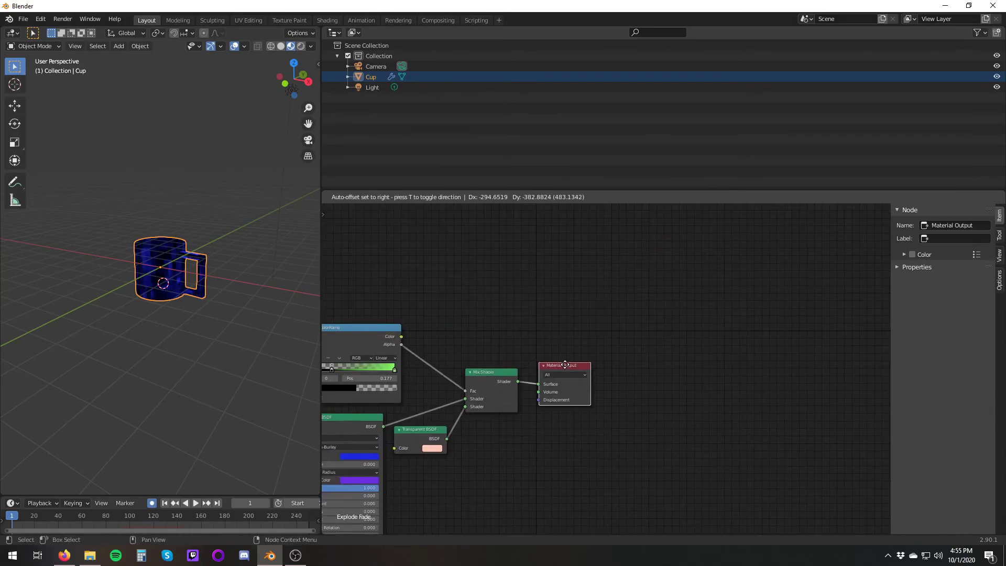
middle_drag(473, 322, 683, 284)
drag(321, 226, 812, 226)
Play the explode animation, then stop it back at the first frame
click(411, 503)
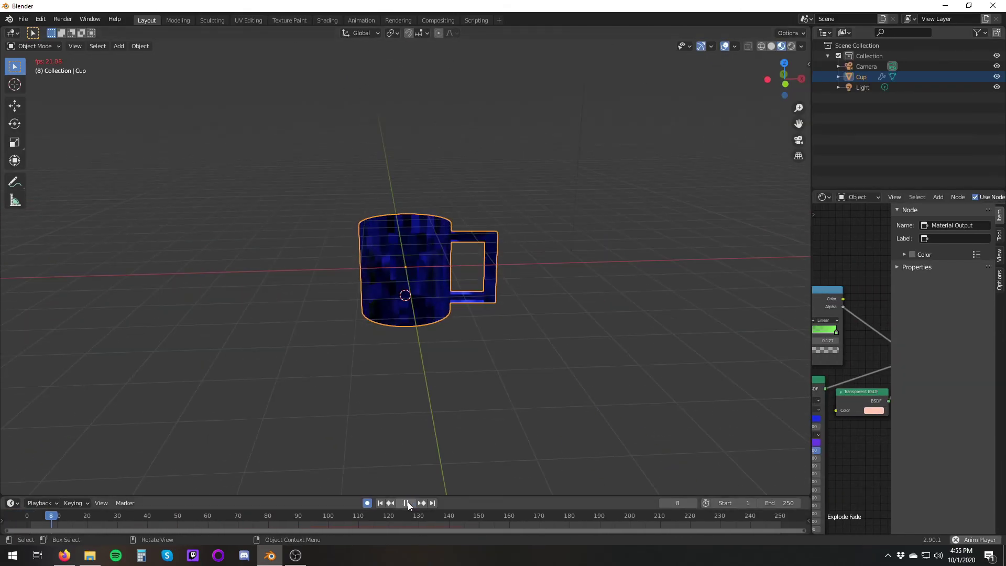
key(Escape)
click(75, 46)
click(12, 32)
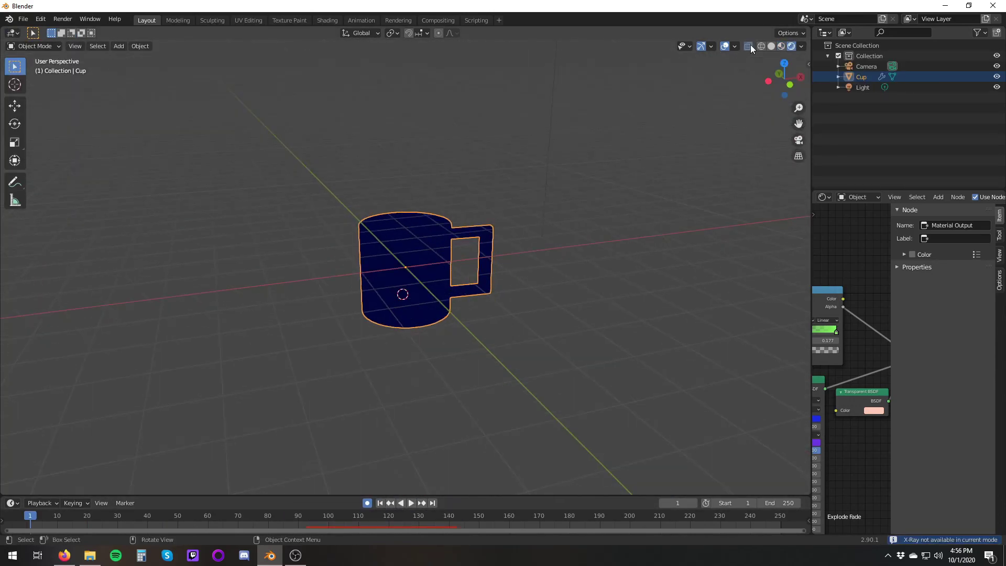
Move from the Rendering to the Modeling workspace and view the cup in Rendered shading
click(690, 44)
click(343, 32)
click(398, 20)
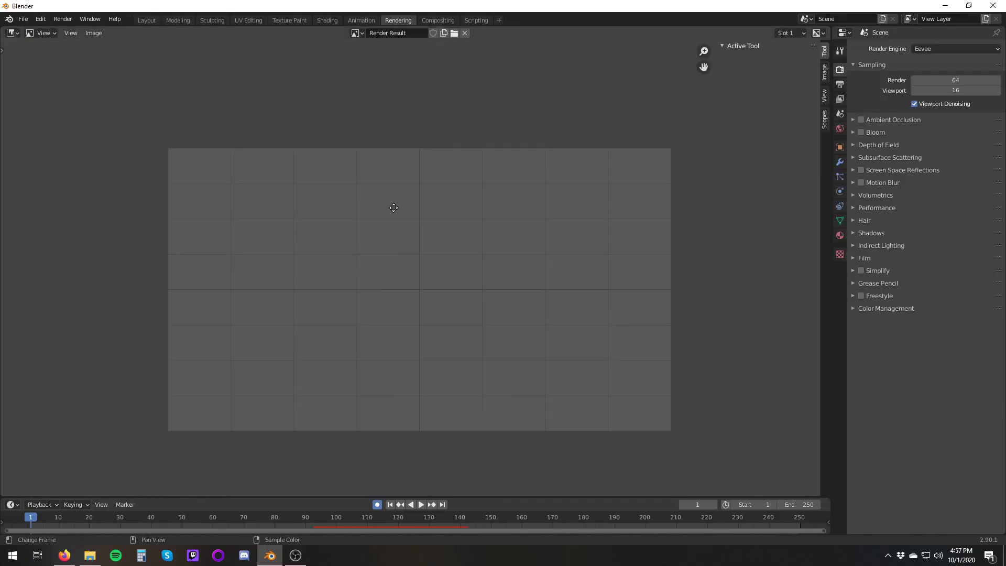
click(178, 20)
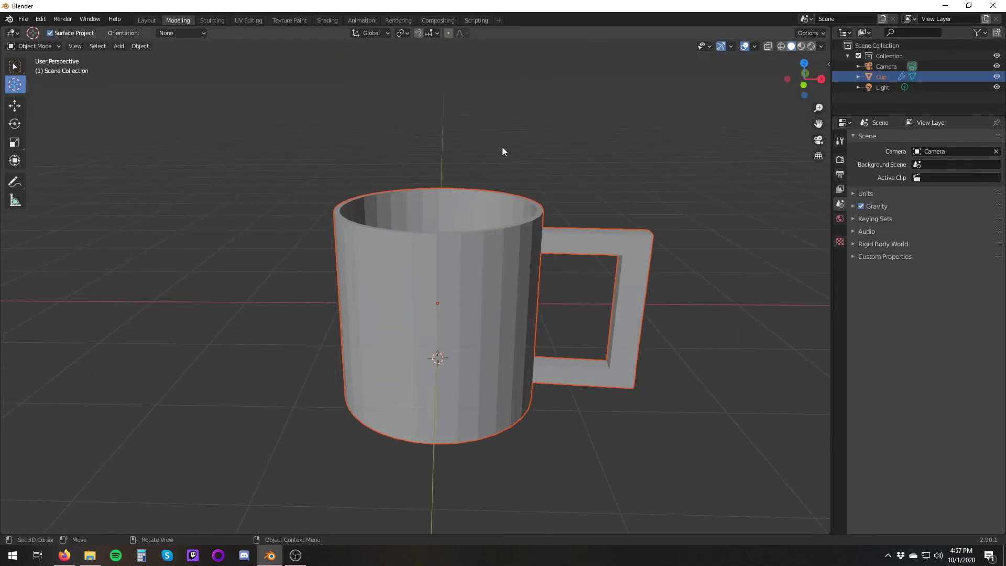
key(z)
mouse_move(502, 147)
middle_down()
mouse_move(675, 153)
mouse_move(603, 143)
middle_up()
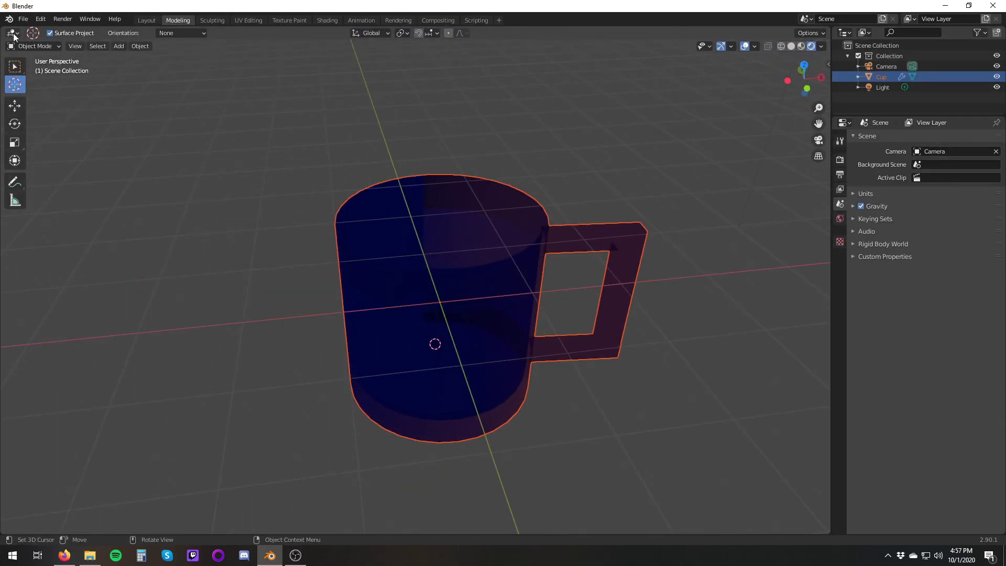